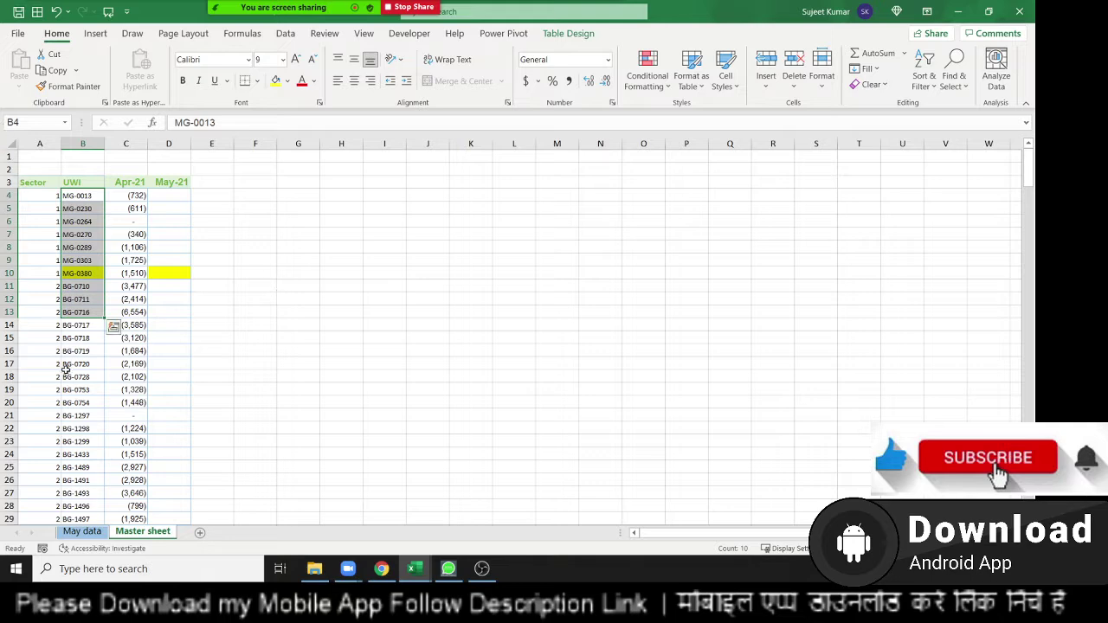
- Check the UWI entries and May-21 values on the May data sheet
click(81, 532)
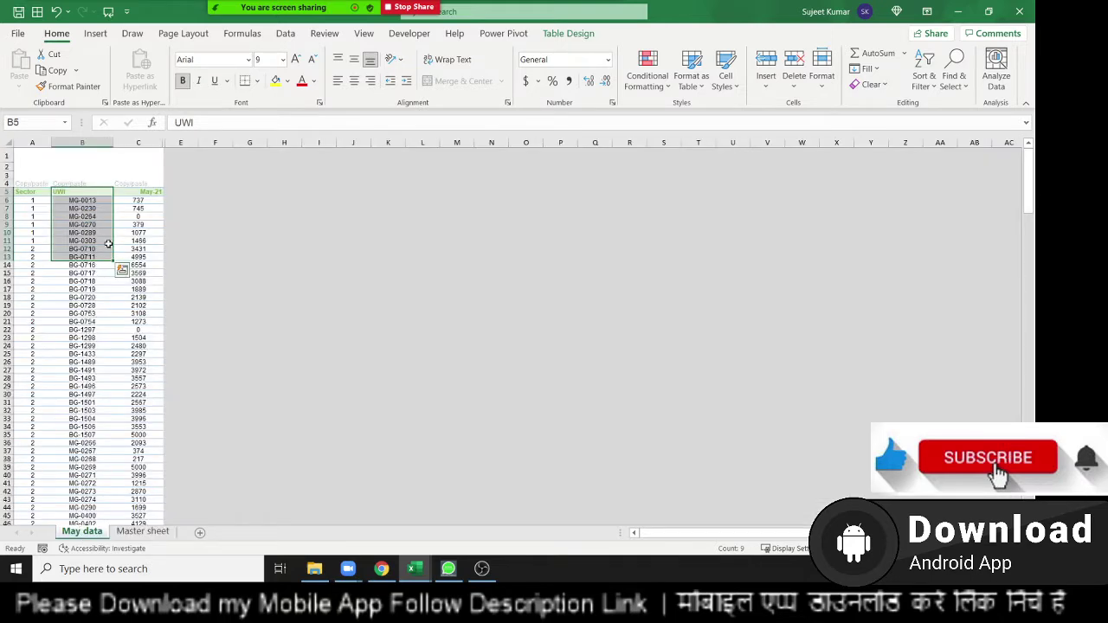
click(78, 200)
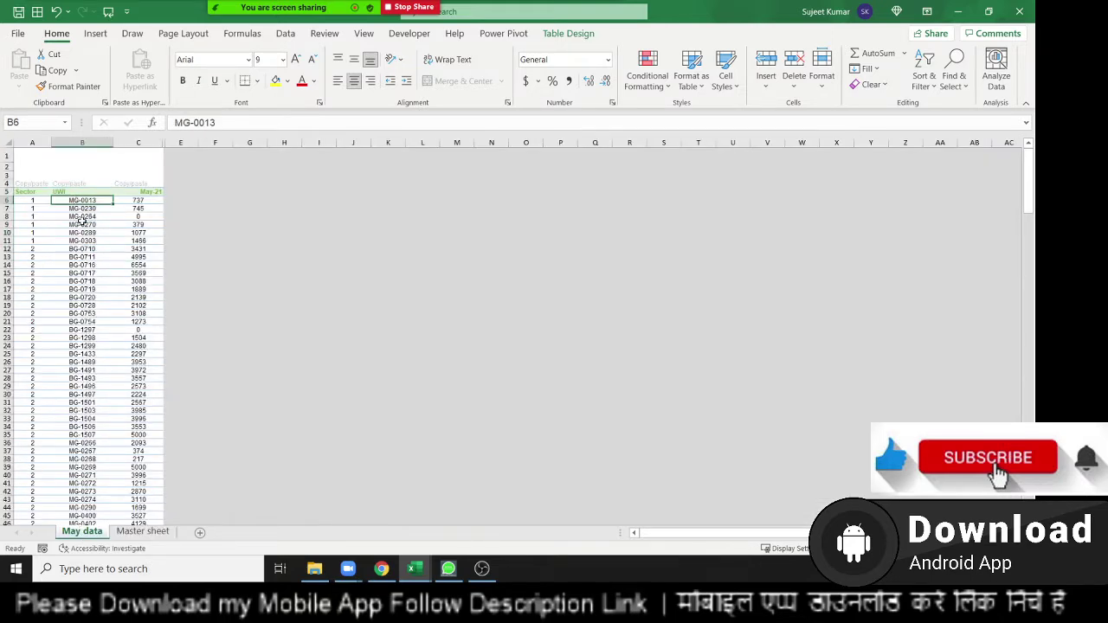
scroll(81, 220, up, 5)
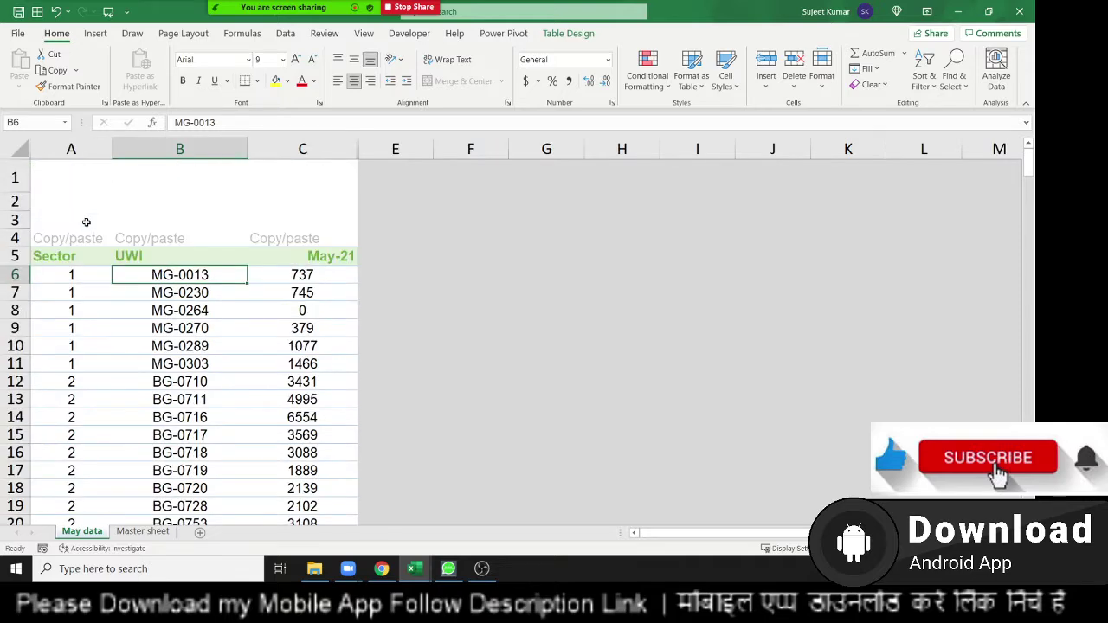
drag(288, 255, 292, 437)
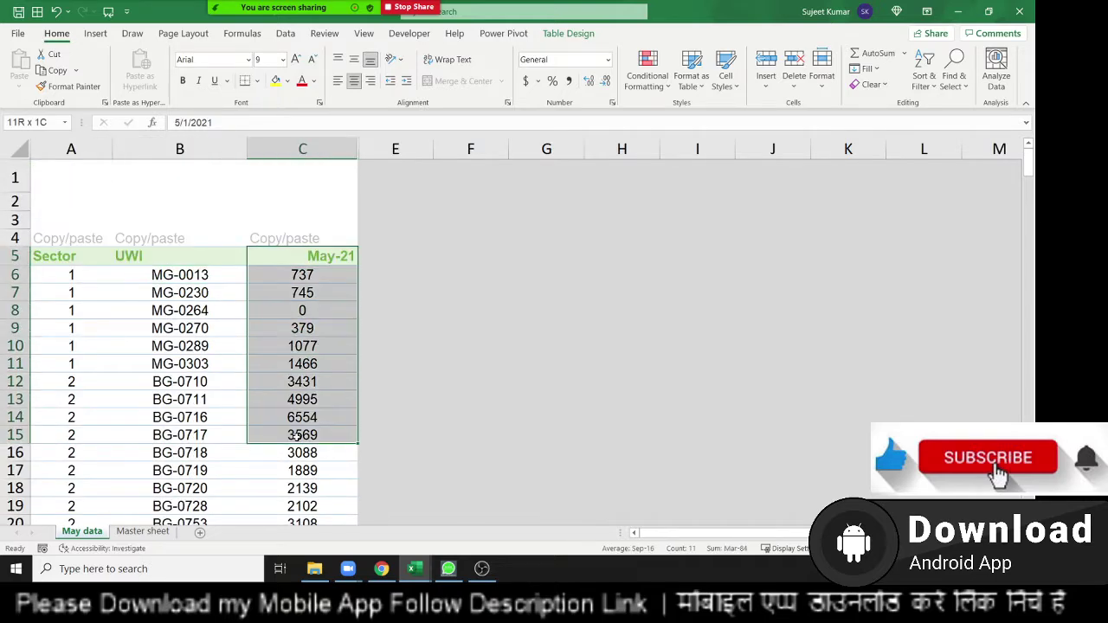
- Compare the Master sheet's sector and UWI rows against a block of UWIs on May data
click(143, 531)
click(170, 196)
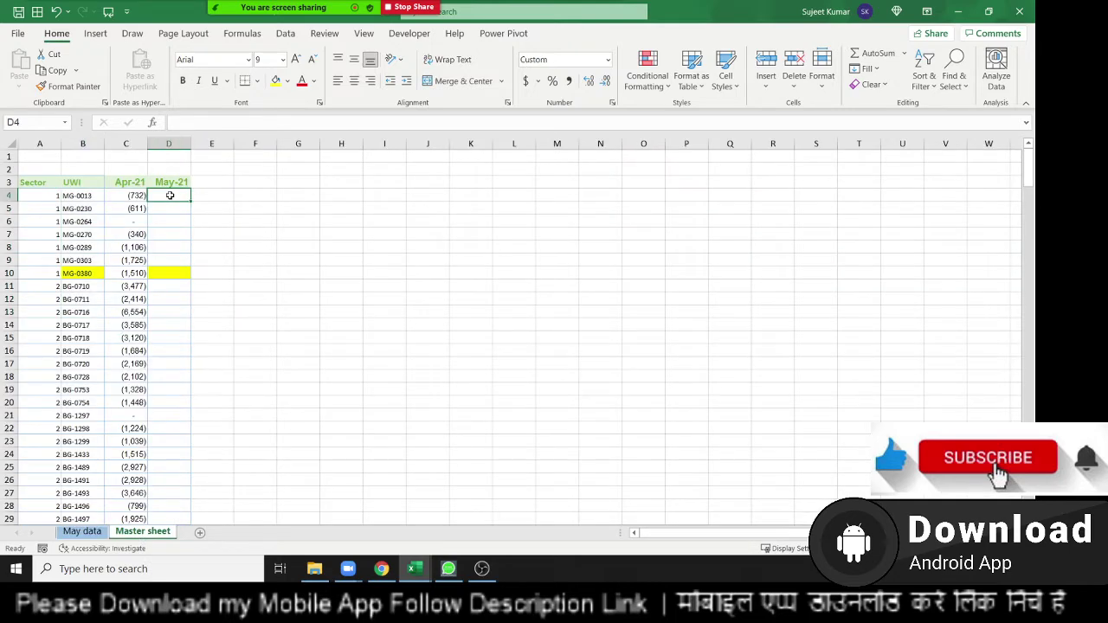
drag(71, 200, 39, 364)
click(80, 530)
drag(147, 307, 151, 445)
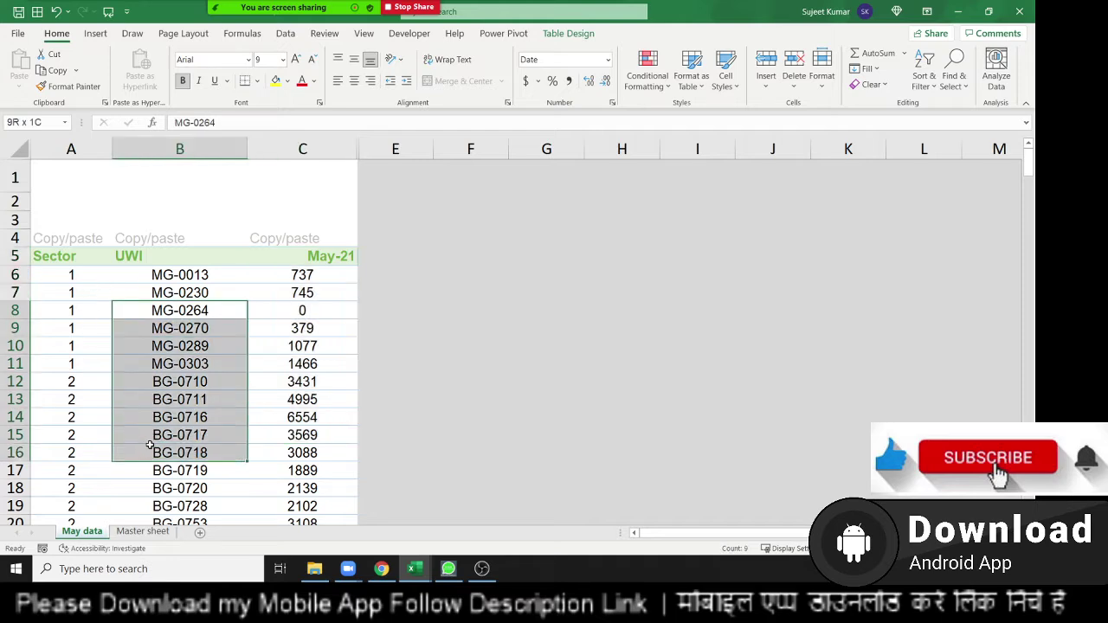
click(143, 530)
- Select D4, the May-21 cell for MG-0013 on the Master sheet
click(173, 197)
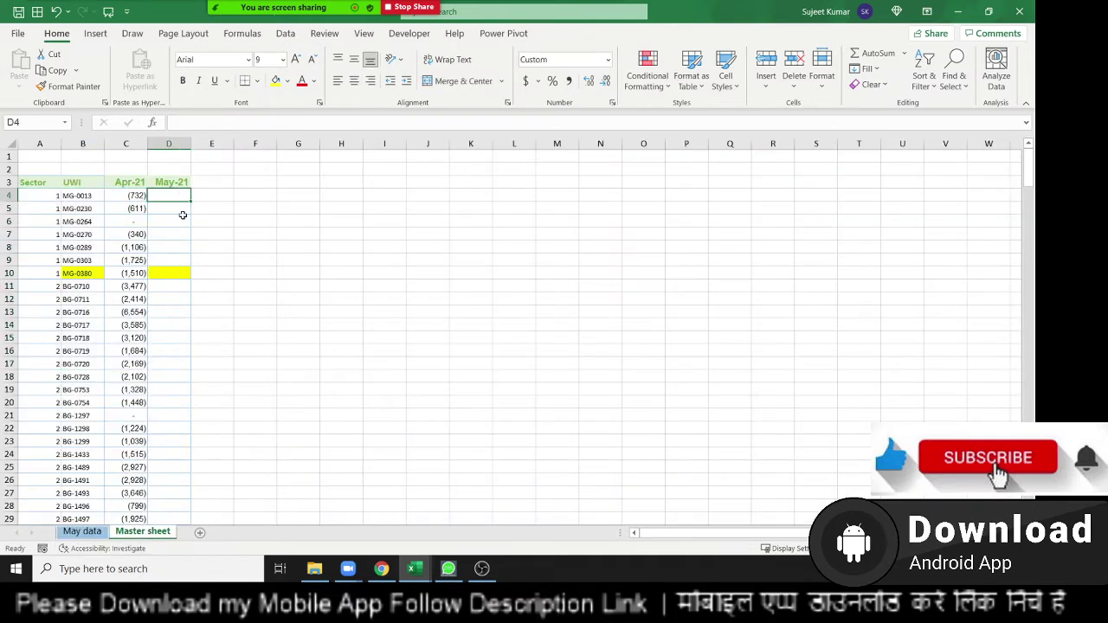
scroll(182, 215, up, 4)
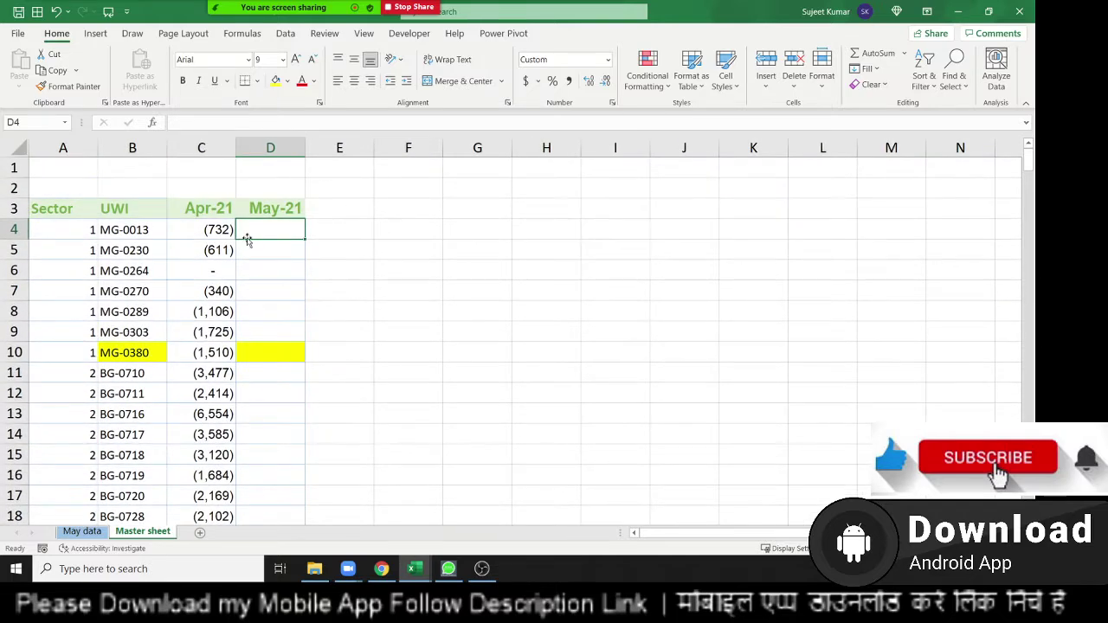
scroll(248, 245, up, 2)
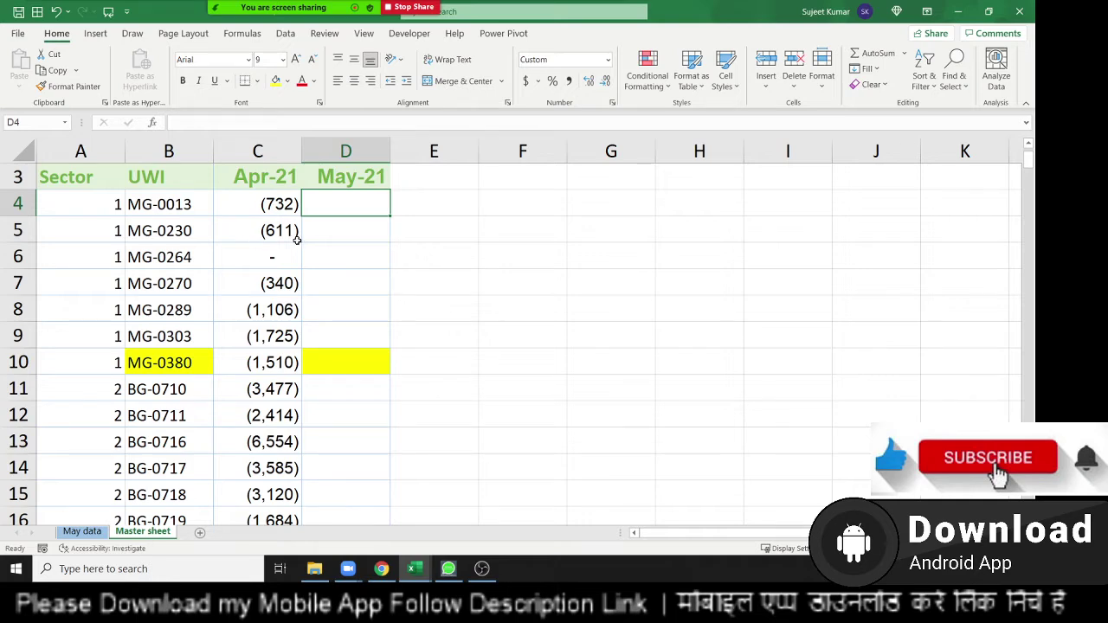
scroll(337, 241, up, 2)
scroll(373, 236, up, 1)
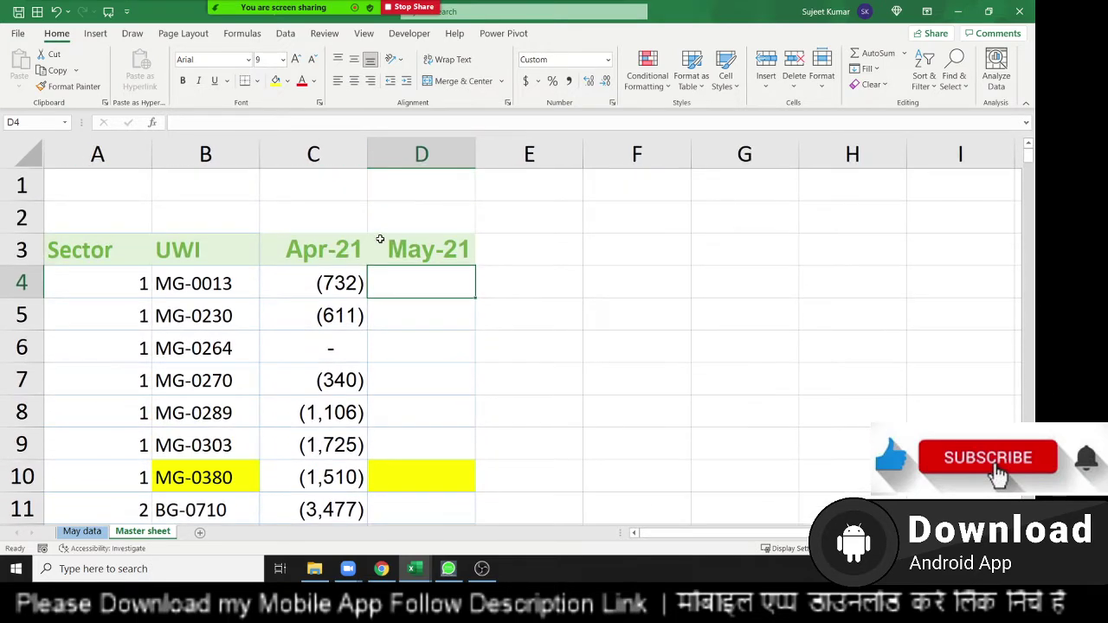
- Start D4's VLOOKUP (typed =vl) using MG-0013's UWI as lookup value, pointing the table at May data
text(=vl)
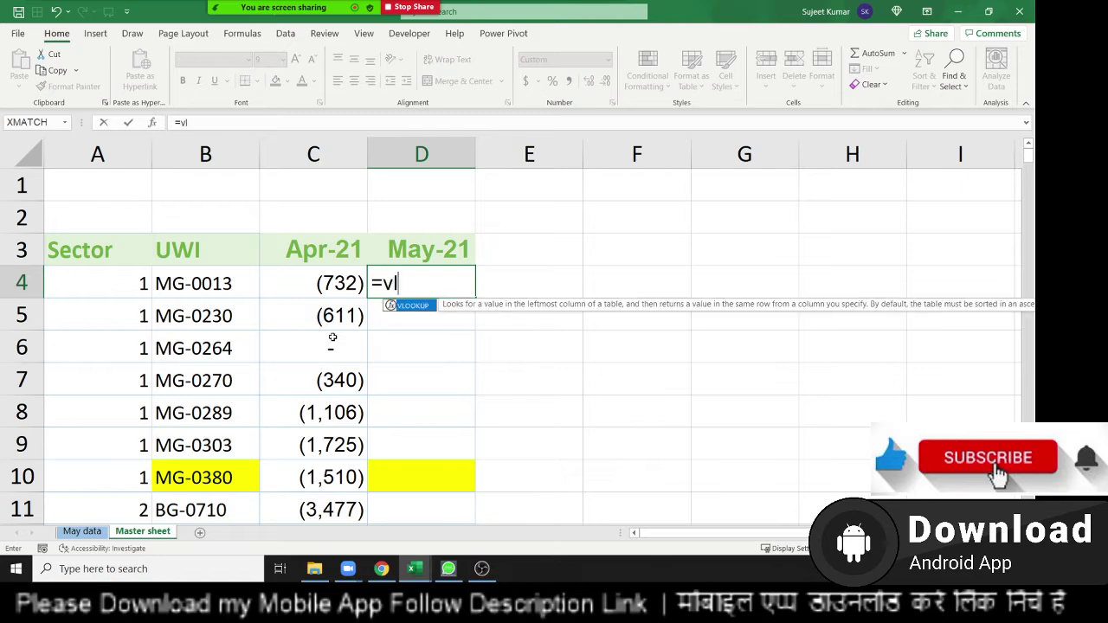
key(Tab)
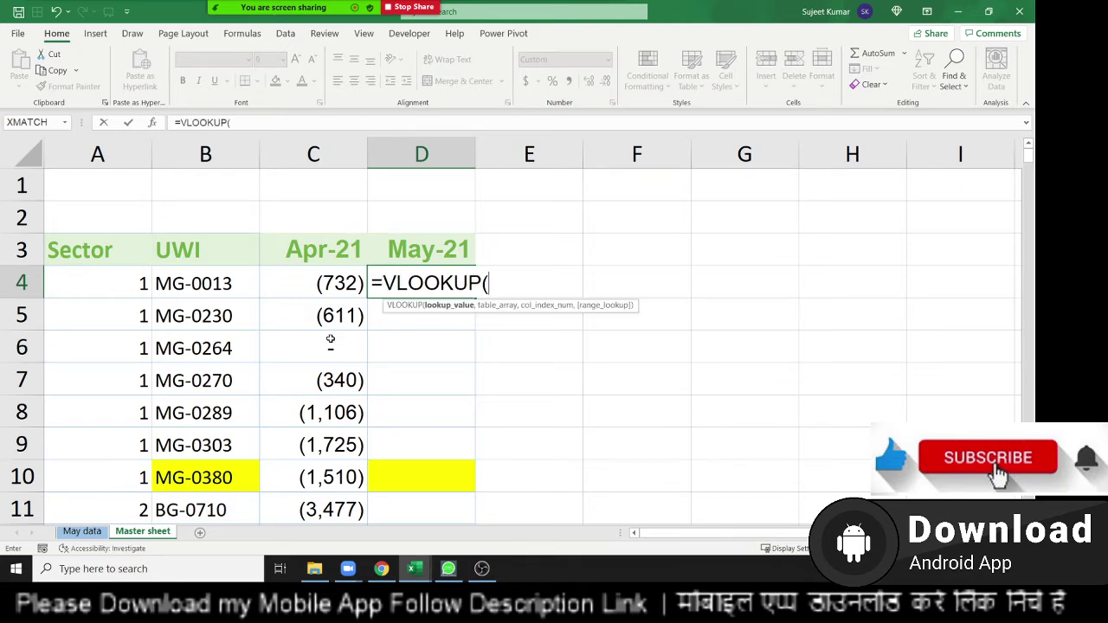
click(225, 283)
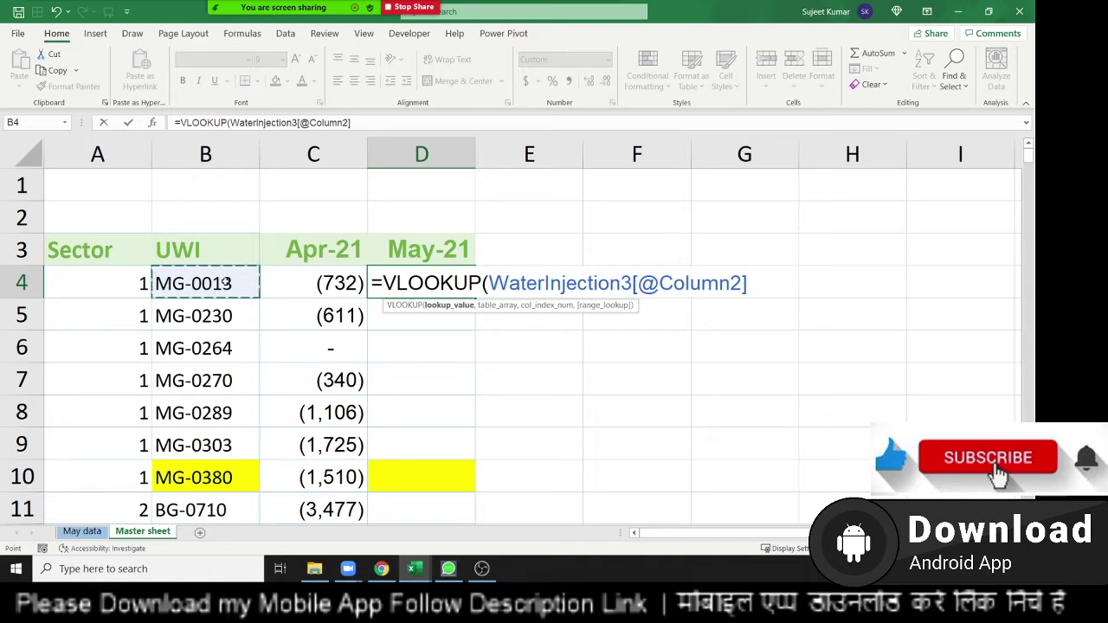
text(,)
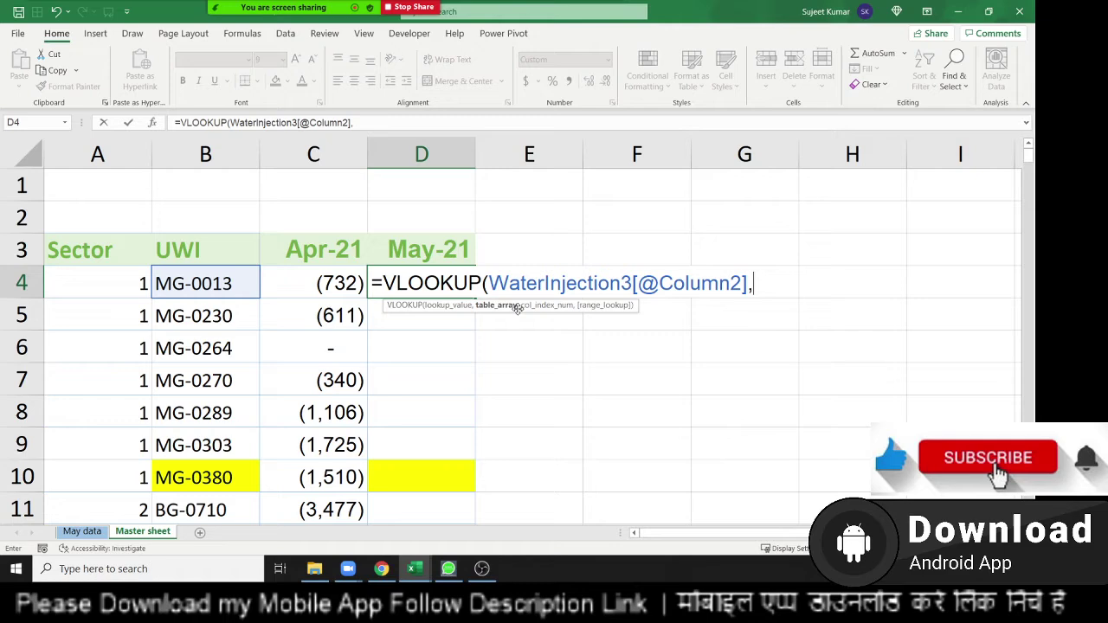
click(67, 537)
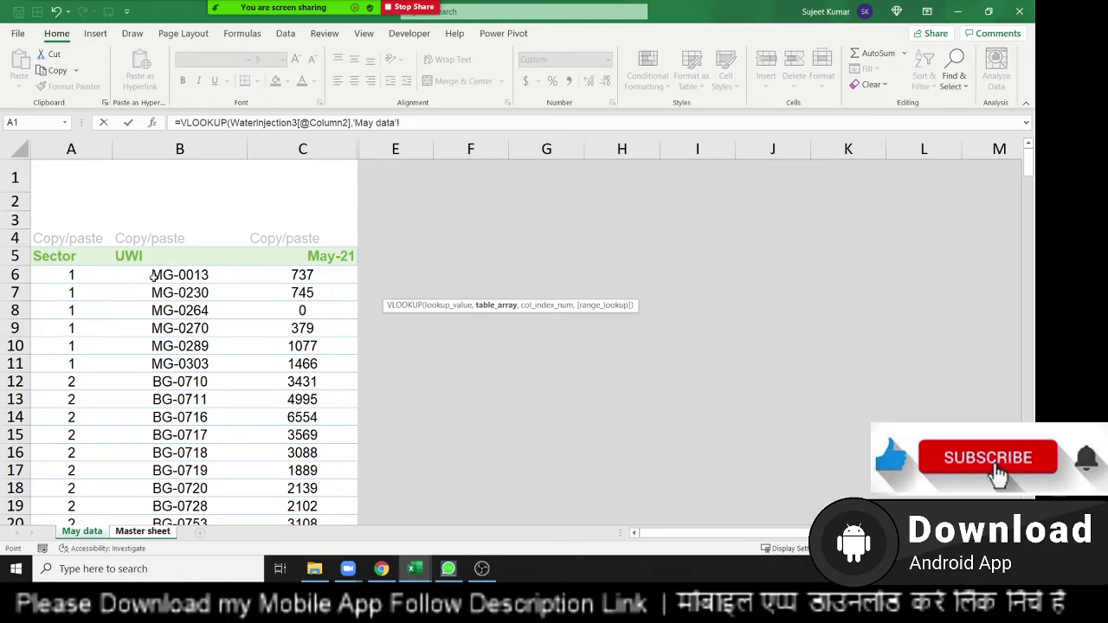
- Complete the VLOOKUP with table 'May data'!B:C, column index 2 and FALSE exact match
click(209, 154)
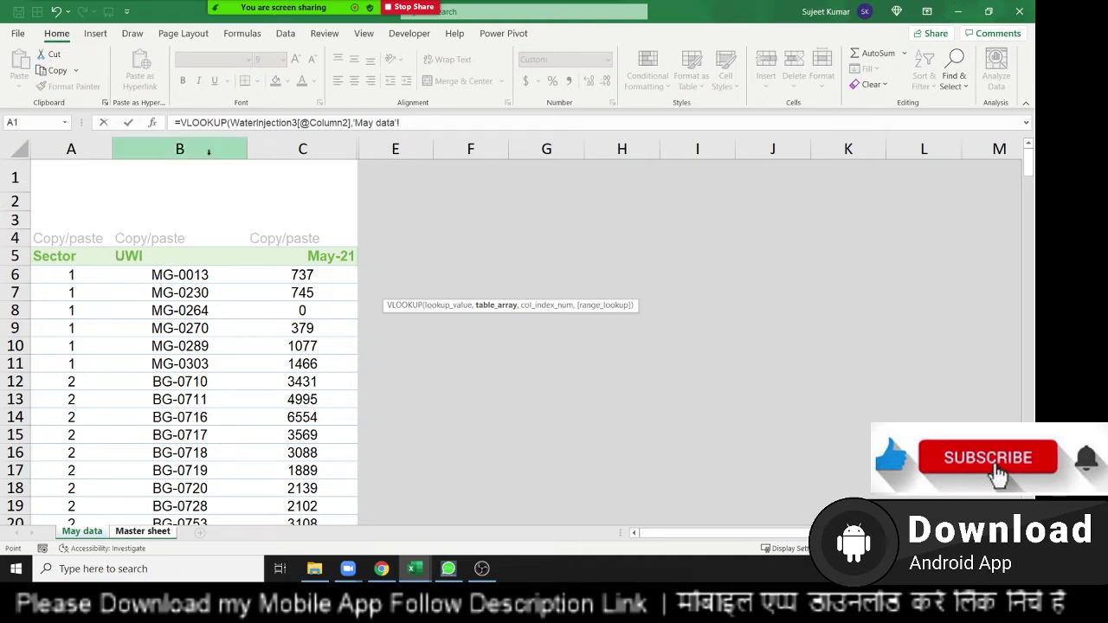
drag(208, 154, 302, 155)
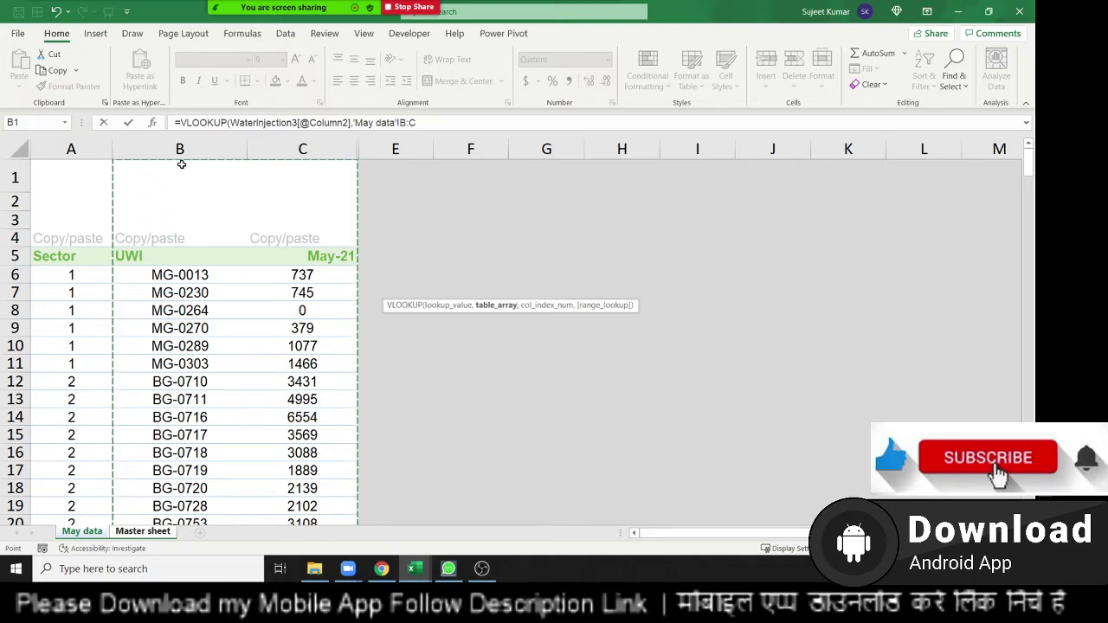
text(,)
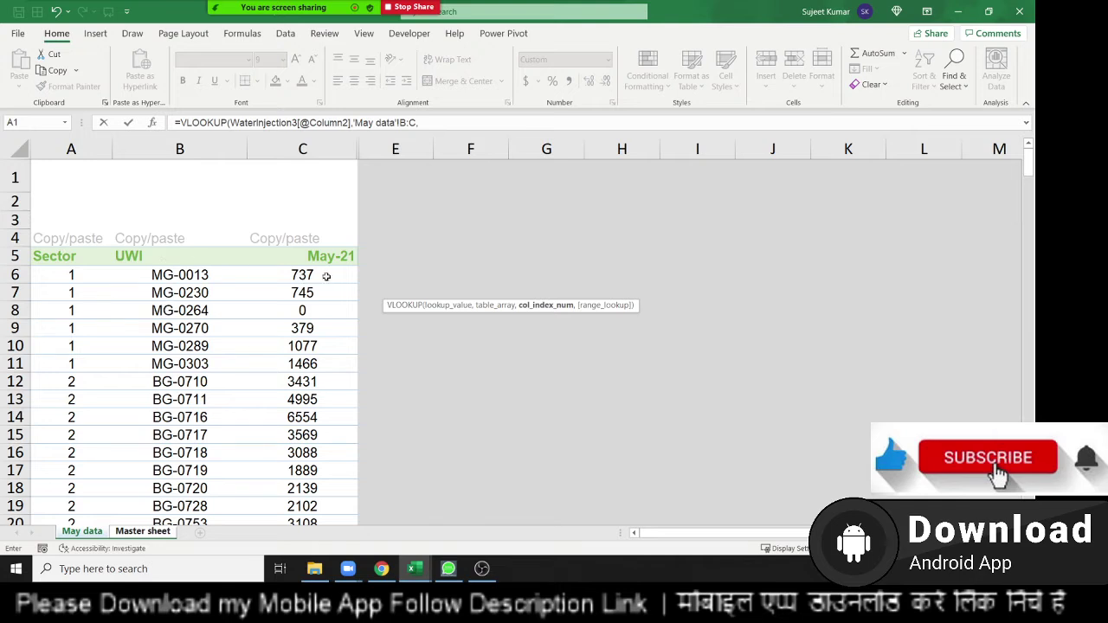
click(151, 149)
text(,)
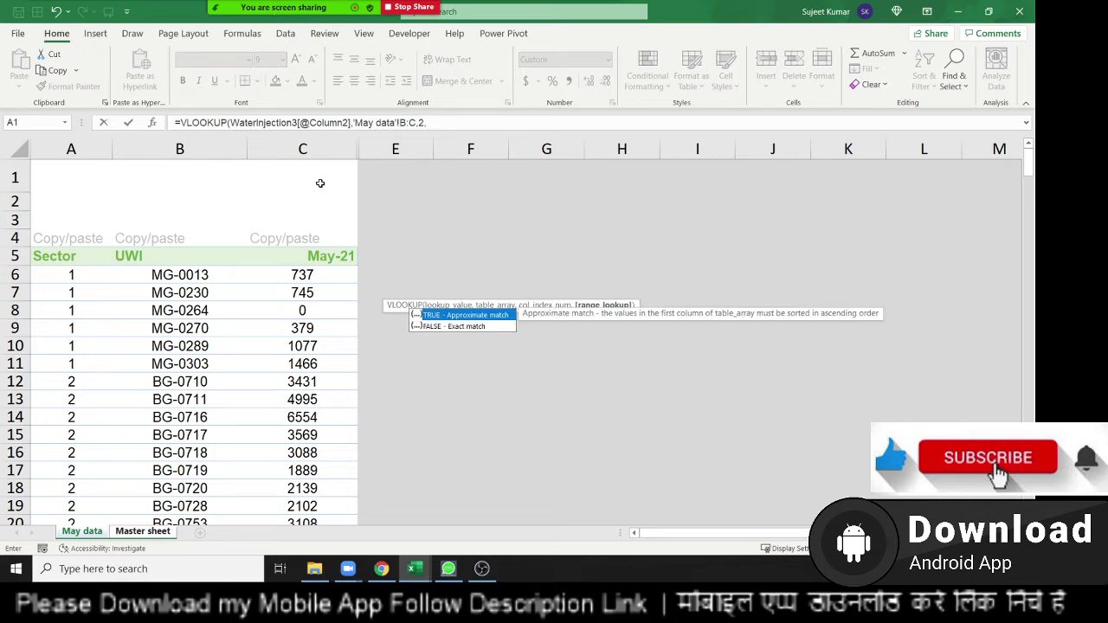
key(Down)
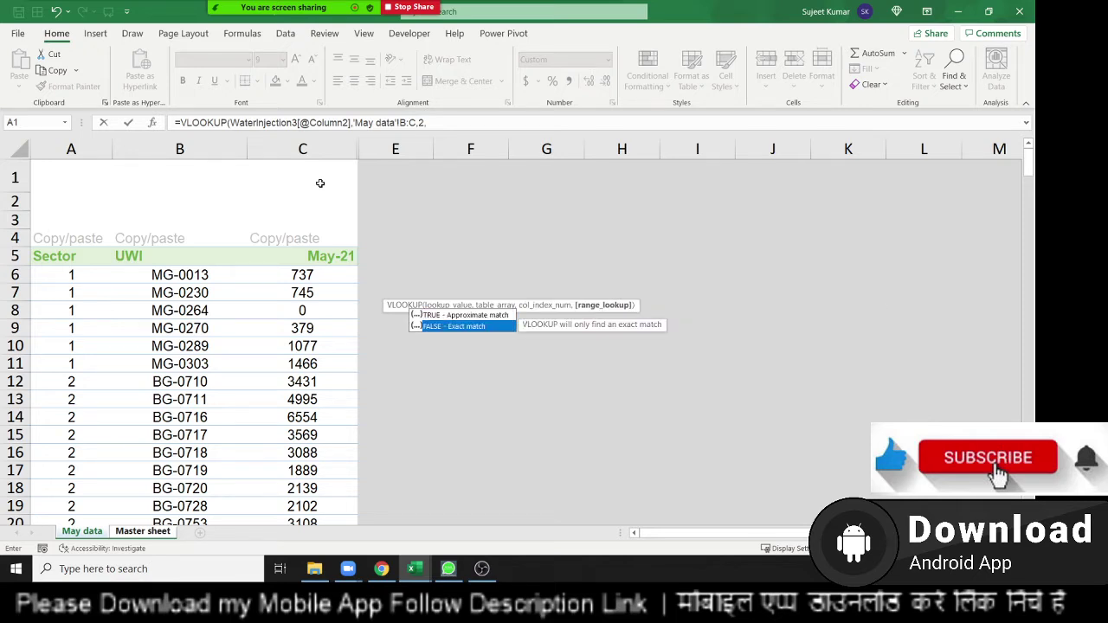
key(Tab)
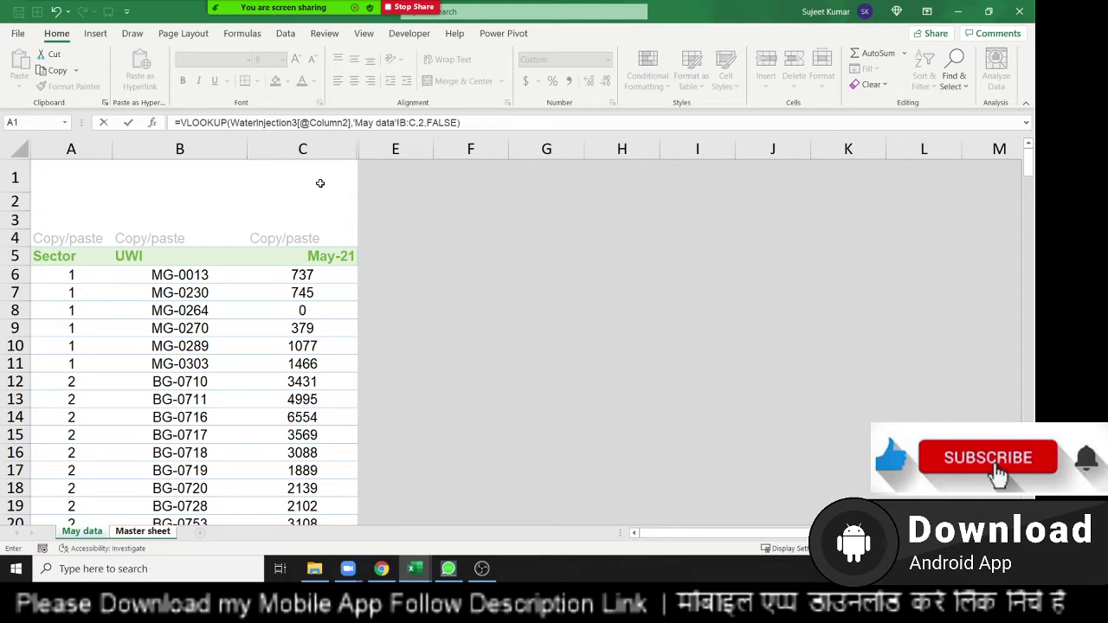
- Commit the D4 lookup formula and review it without changes
key(Return)
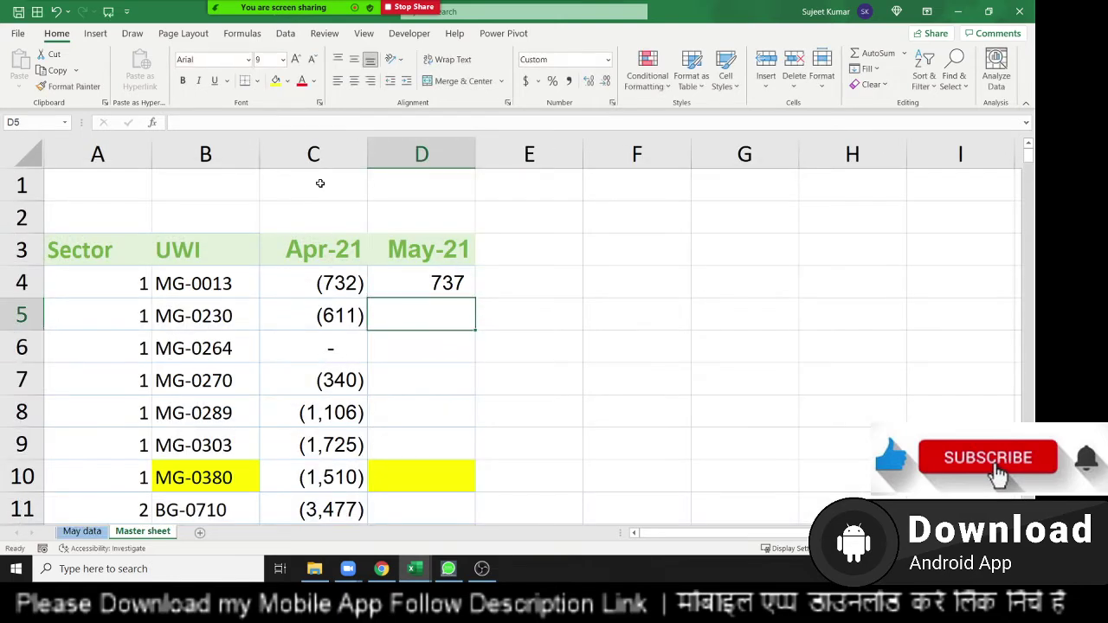
key(Up)
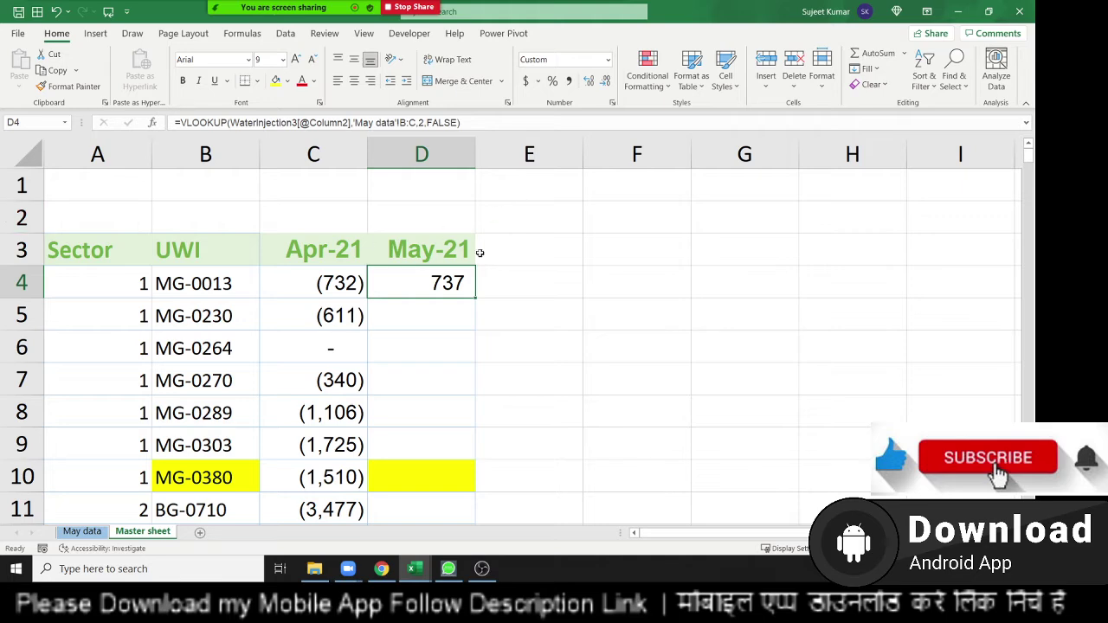
double_click(431, 277)
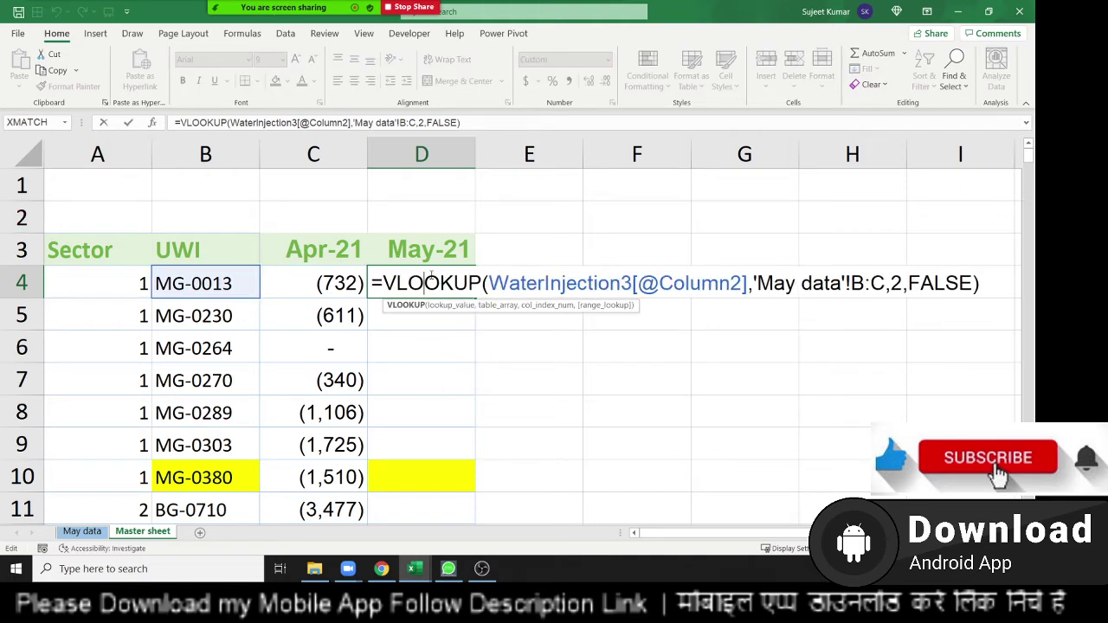
key(Escape)
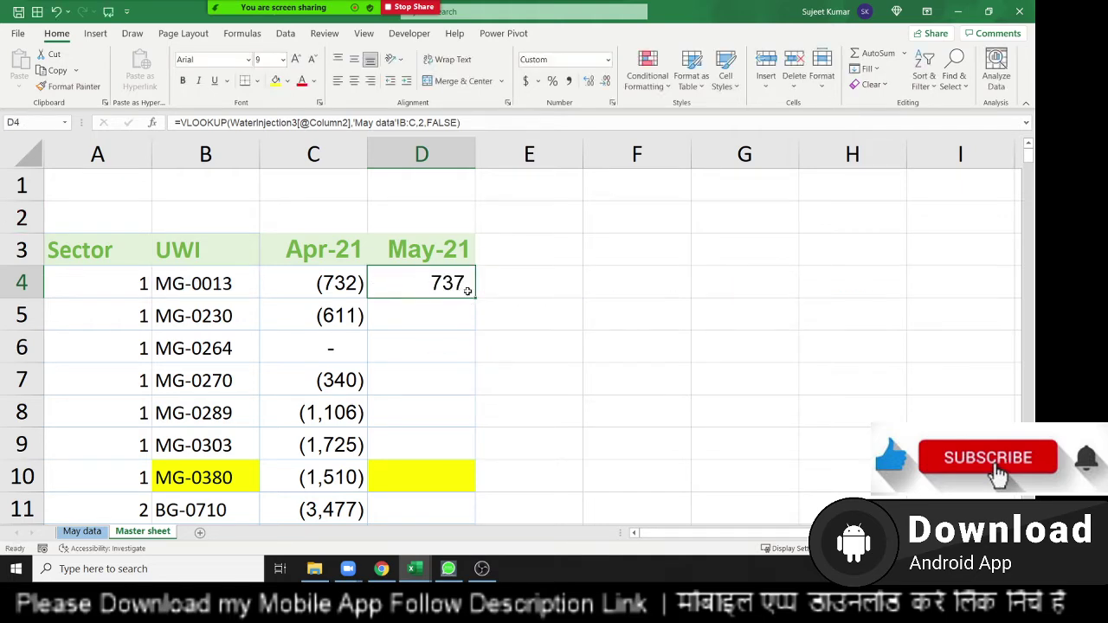
- Copy D4's lookup formula and paste it into D5:D272
key(ctrl+c)
key(Left)
key(Left)
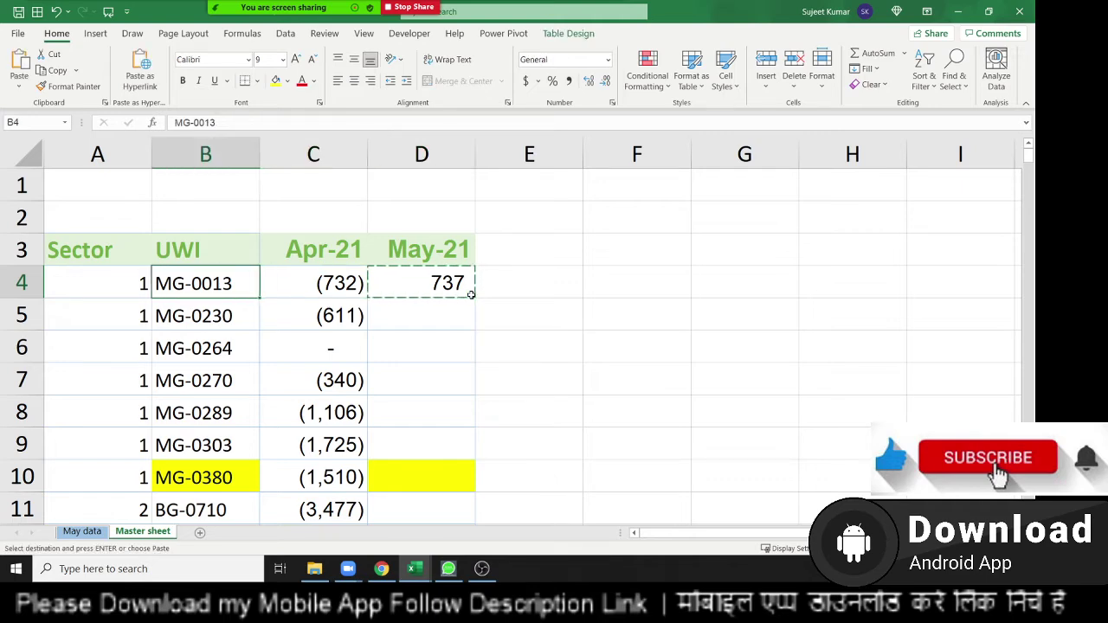
key(ctrl+Down)
key(Right)
key(Down)
key(Up)
key(Right)
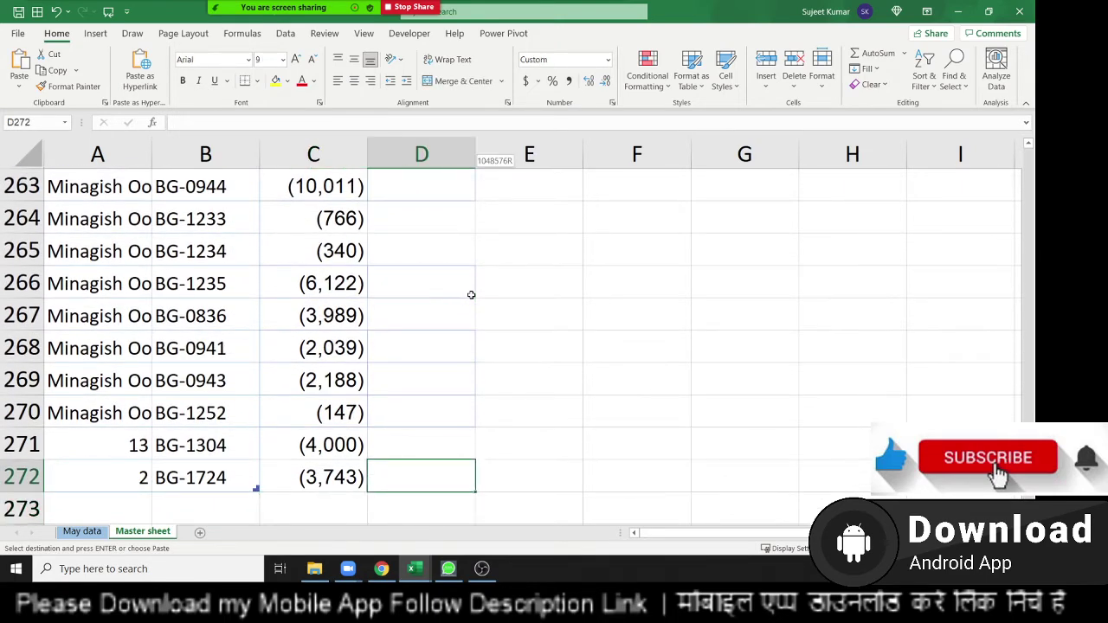
key(ctrl+shift+Up)
key(shift+Down)
key(ctrl+v)
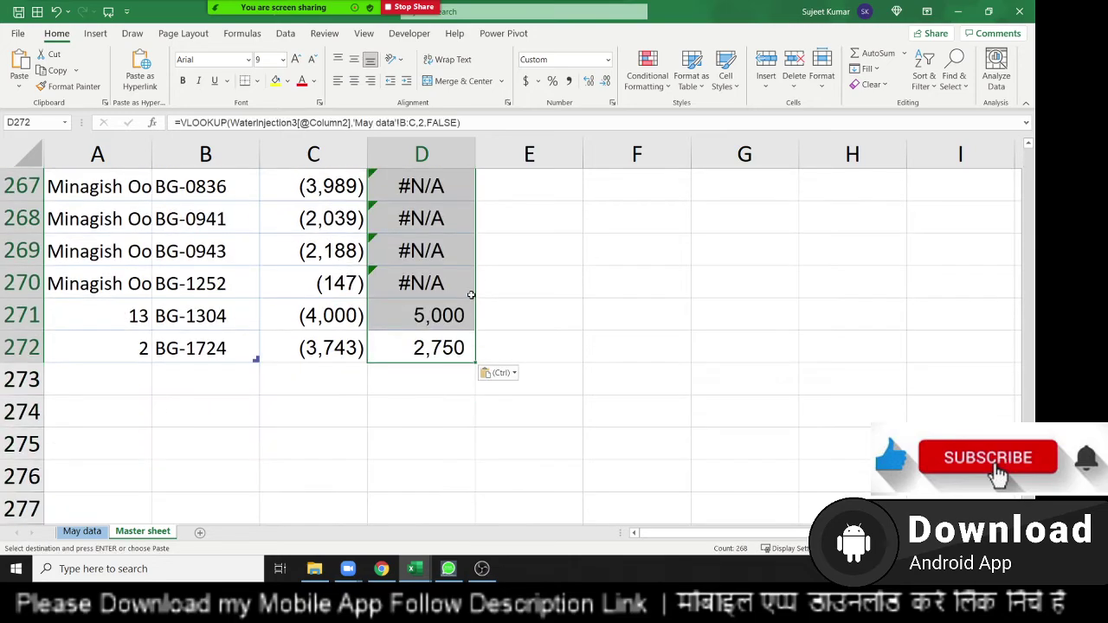
- Review the May-21 results down column D to locate the #N/A cells
key(ctrl+Up)
key(Down)
key(Down)
key(Down)
key(Down)
key(Down)
key(Down)
key(Down)
key(Down)
key(Down)
key(Down)
key(Down)
key(Down)
key(Down)
key(Down)
key(Down)
key(Down)
key(Down)
key(Down)
key(Down)
key(Down)
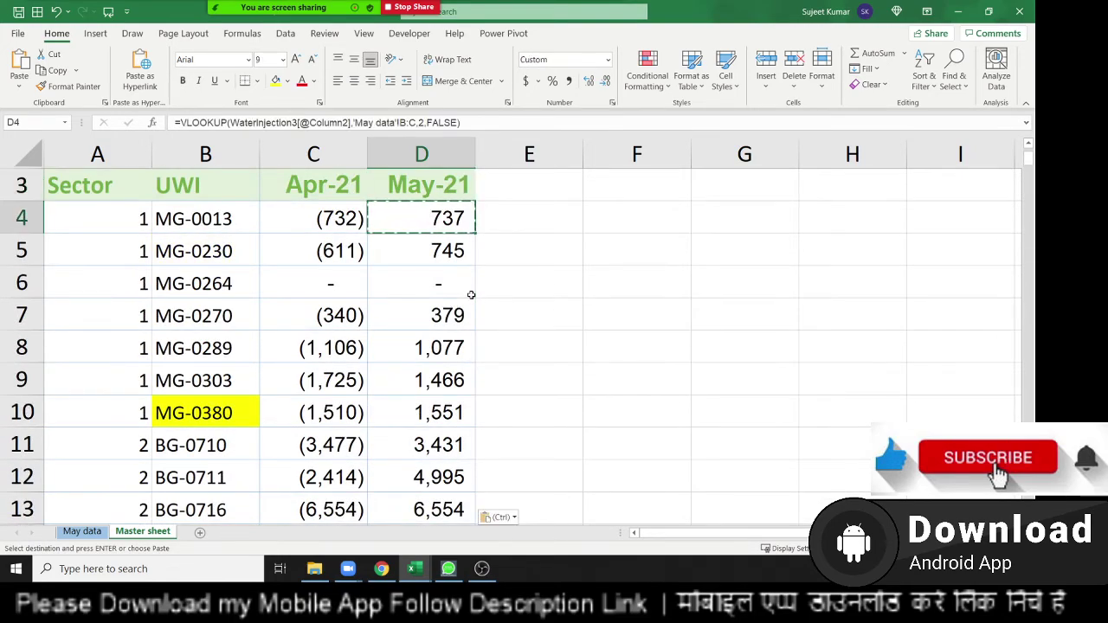
key(Down)
key(Down)
key(Down)
key(Down)
key(Down)
key(Down)
key(Down)
key(Down)
key(Down)
key(Down)
key(Down)
key(Down)
key(Down)
key(Down)
key(Down)
key(Down)
key(Down)
key(Down)
key(Down)
key(Down)
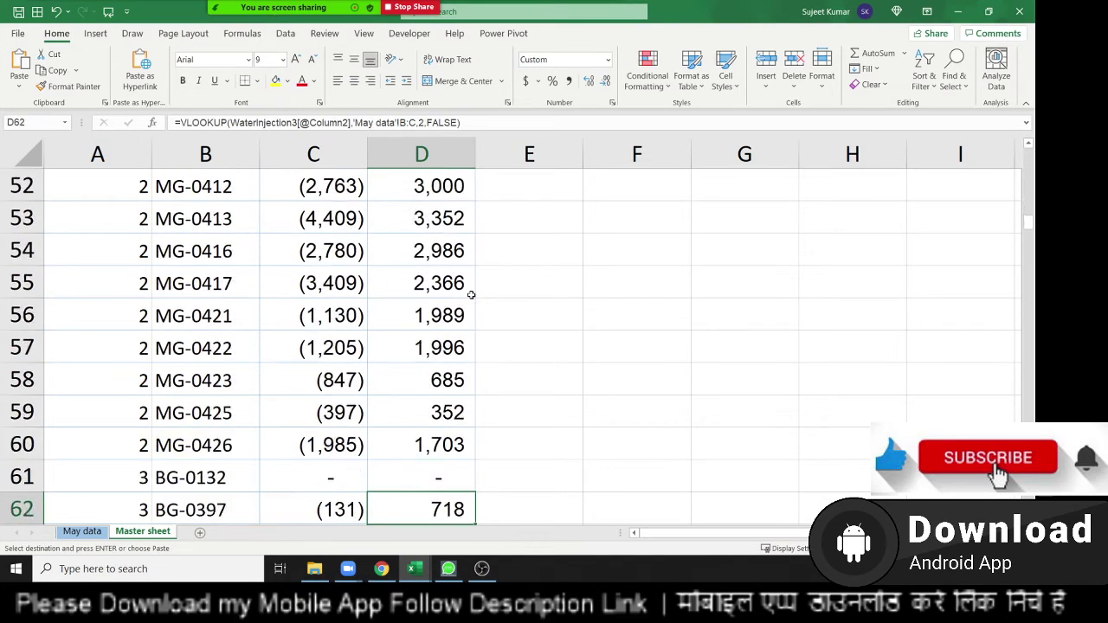
key(Down)
key(Down)
key(Down)
key(Down)
key(Down)
key(Down)
key(Down)
key(Down)
key(Down)
key(Down)
key(Down)
key(Down)
key(Down)
key(Down)
key(Down)
key(Down)
key(Down)
key(Down)
key(Down)
key(Down)
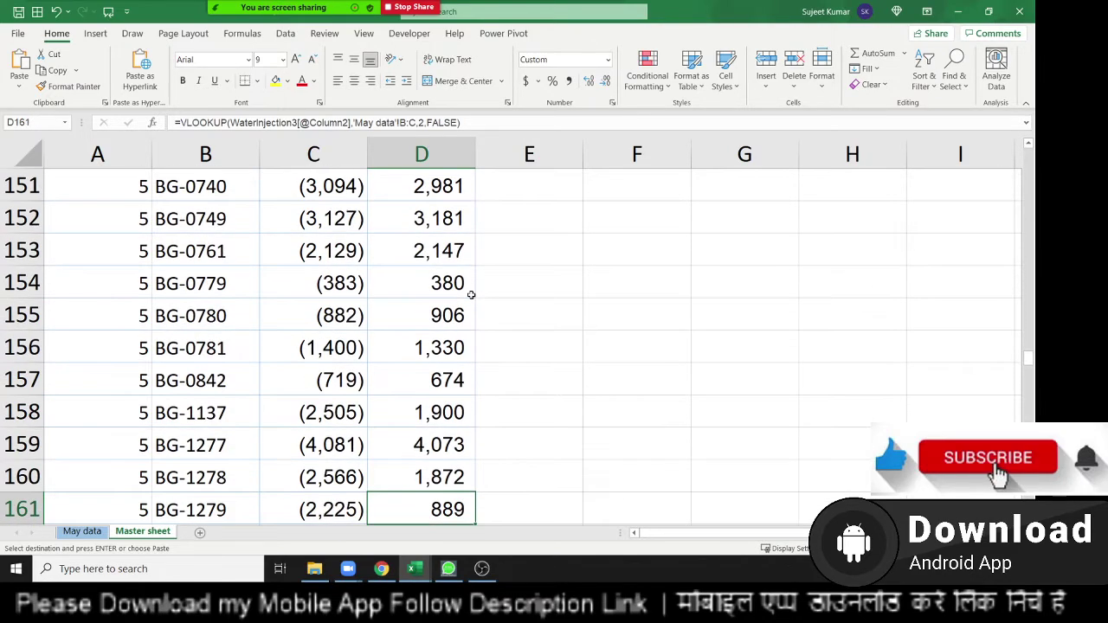
scroll(482, 414, down, 20)
scroll(485, 437, down, 15)
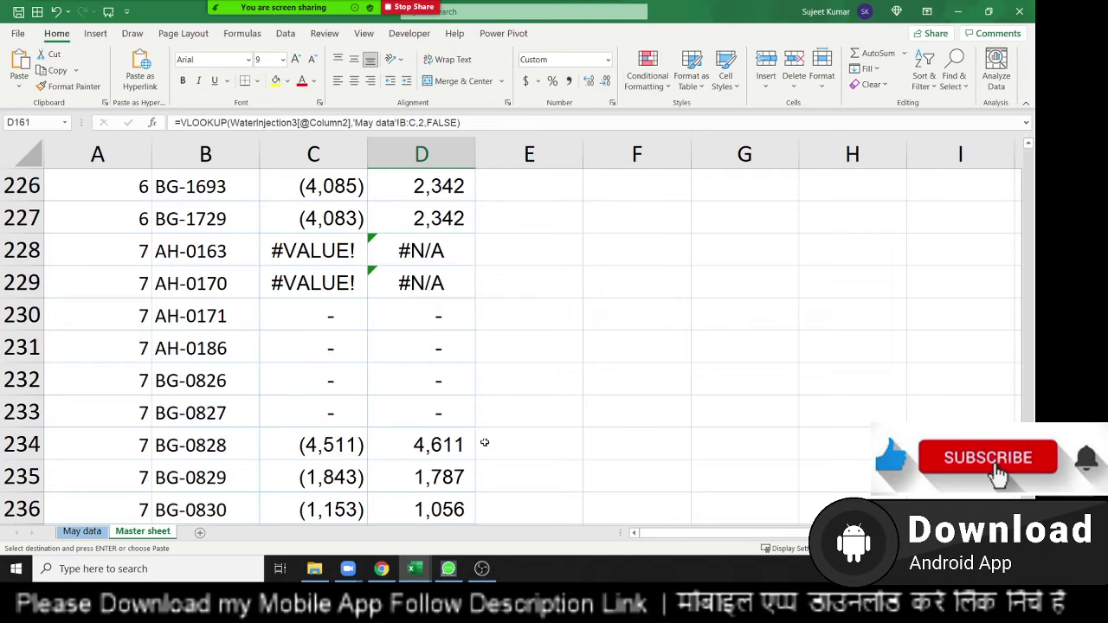
click(416, 358)
scroll(422, 378, down, 3)
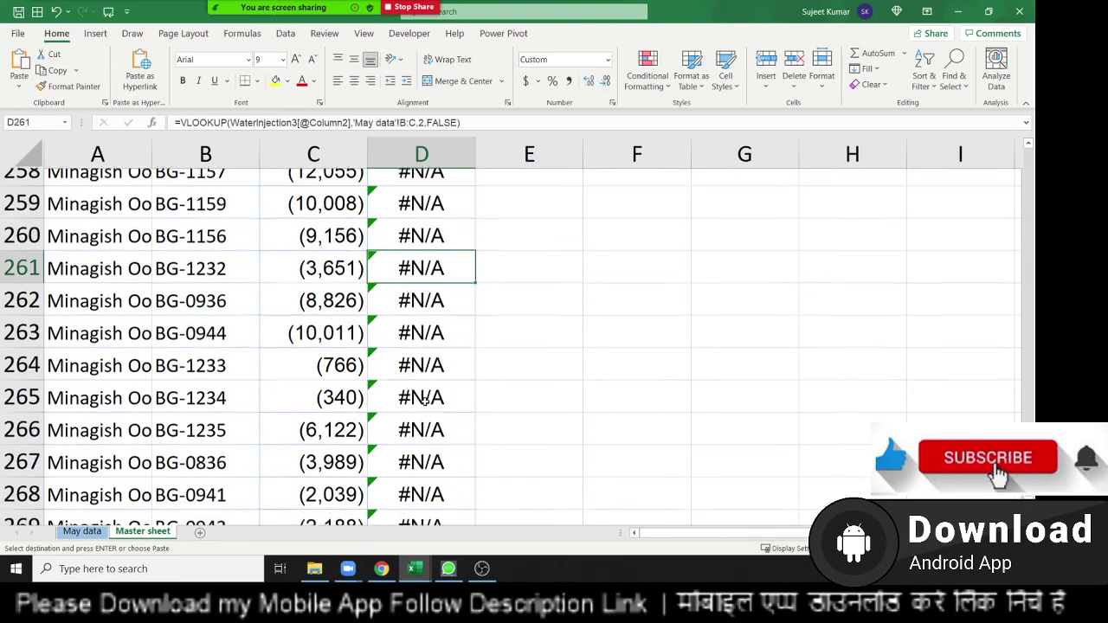
scroll(425, 404, up, 9)
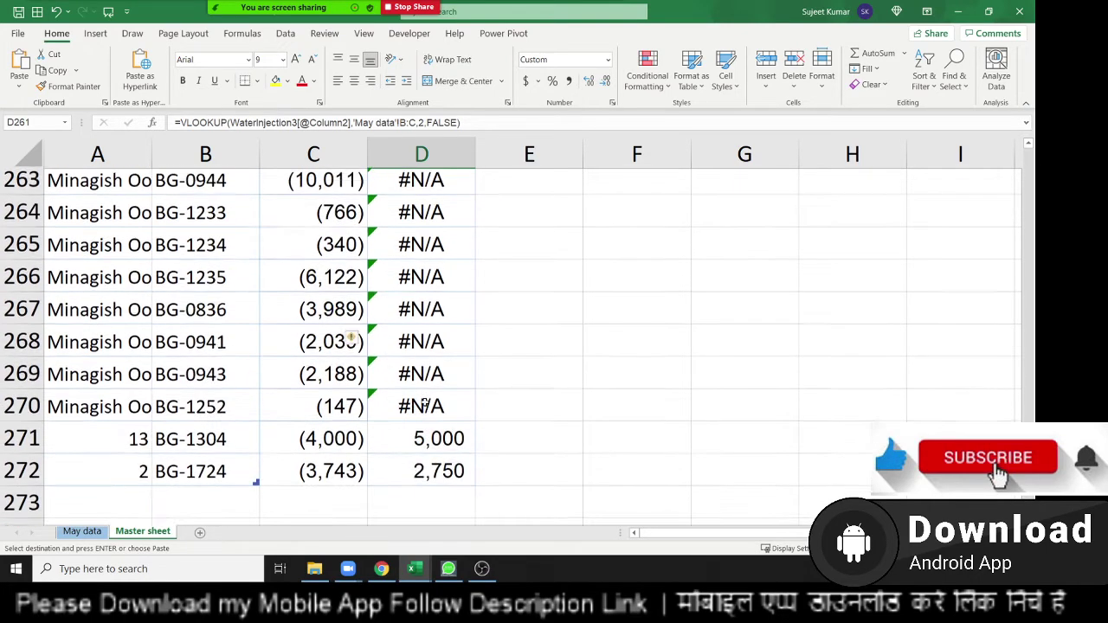
scroll(426, 405, down, 2)
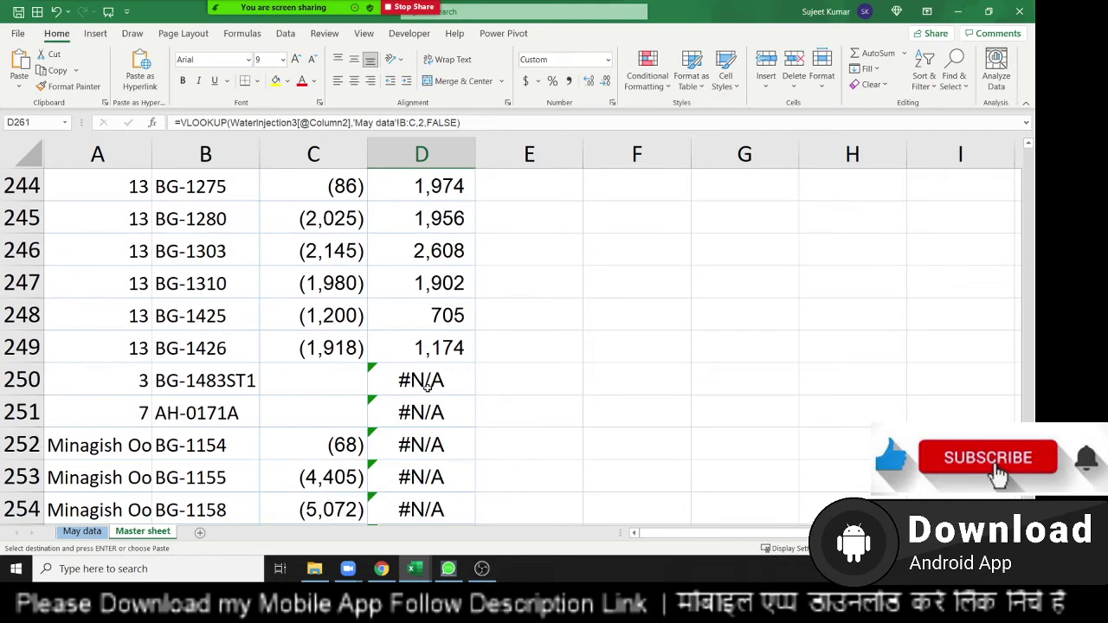
- Paste the D4 lookup formula into D250:D252 and return to the top of the sheet
drag(422, 382, 429, 444)
key(ctrl+v)
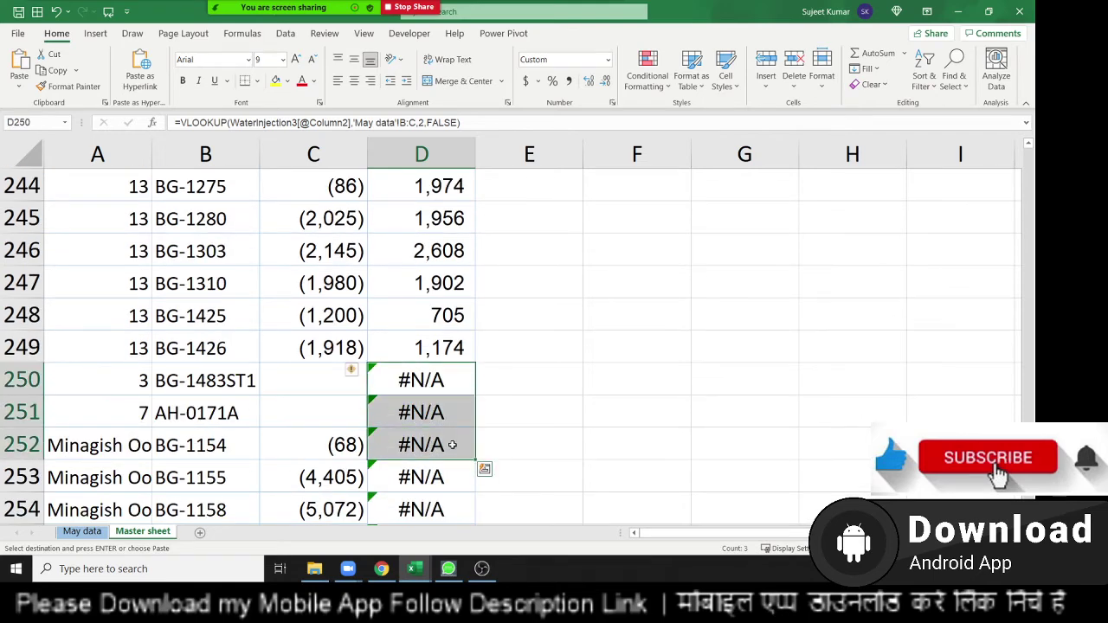
scroll(432, 442, down, 2)
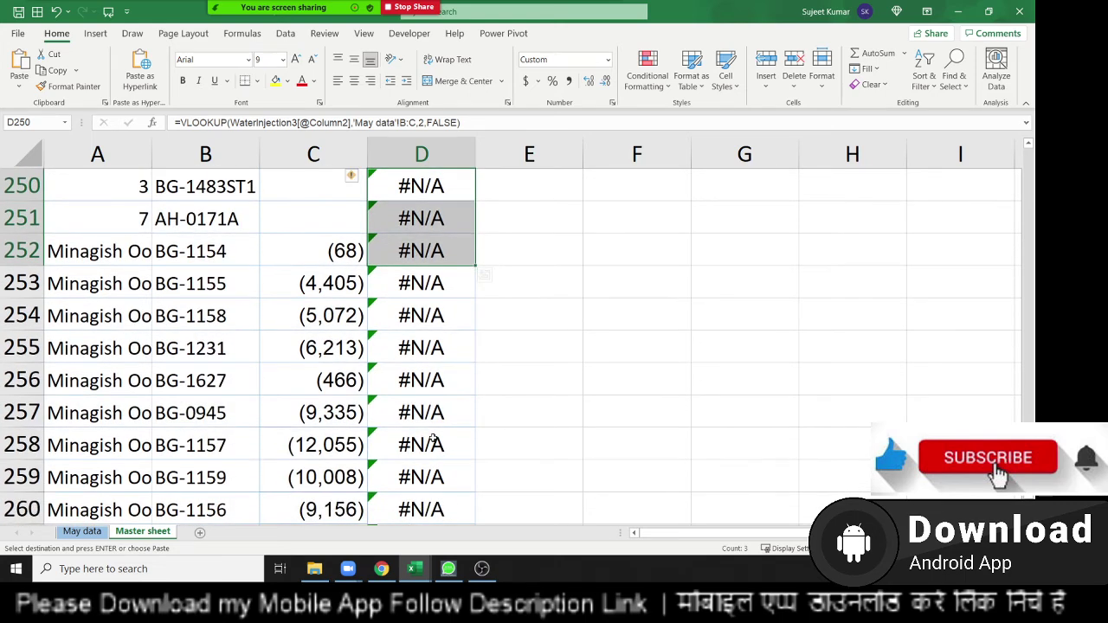
scroll(433, 438, up, 4)
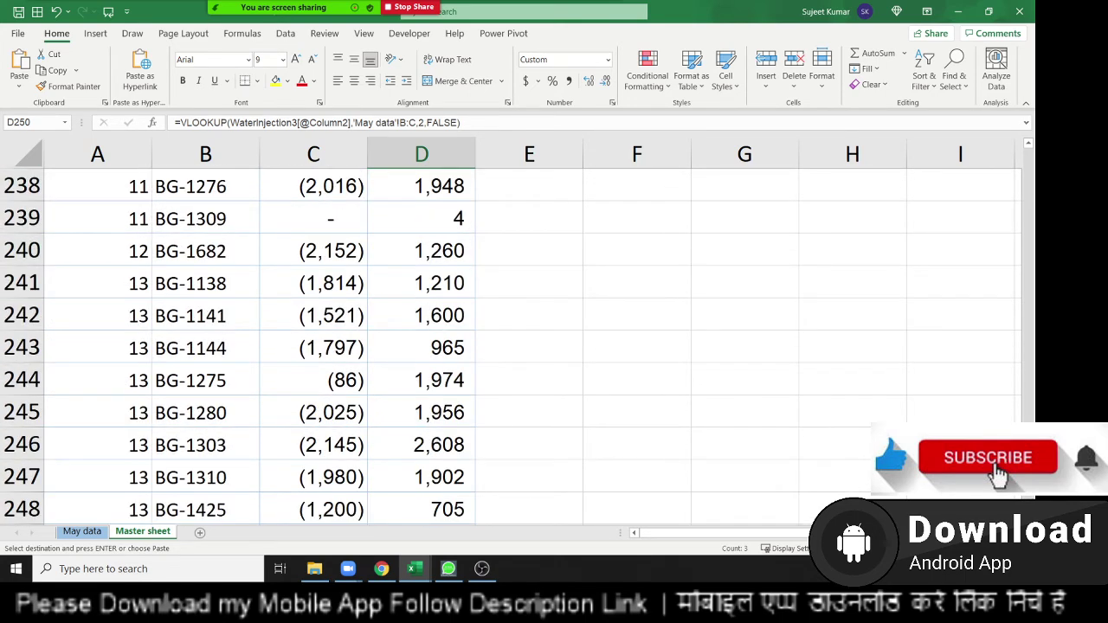
scroll(730, 262, up, 20)
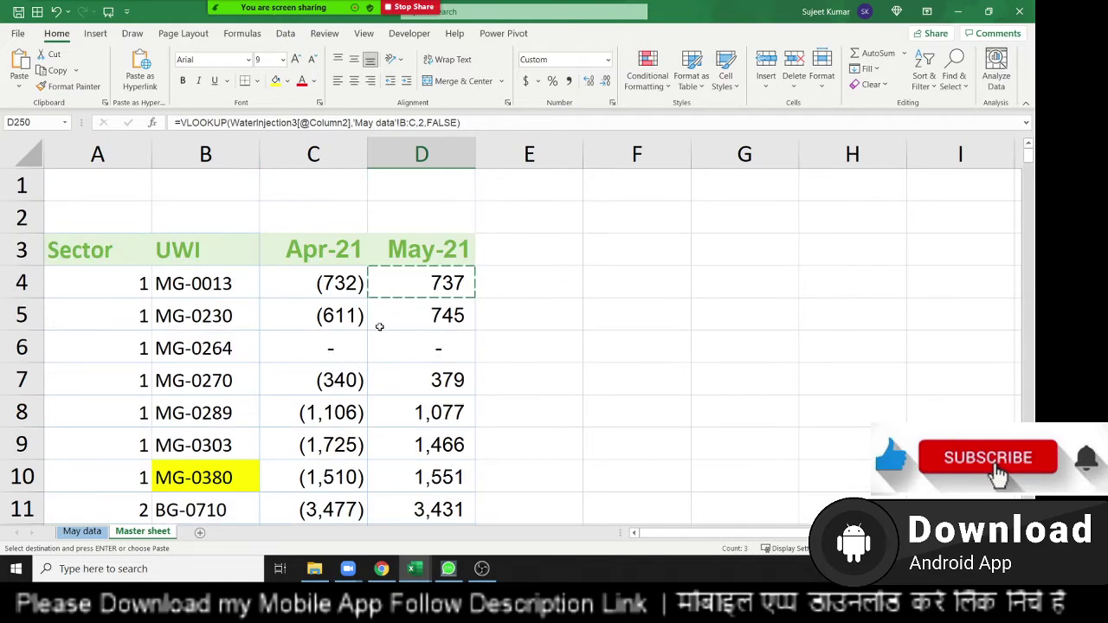
key(Return)
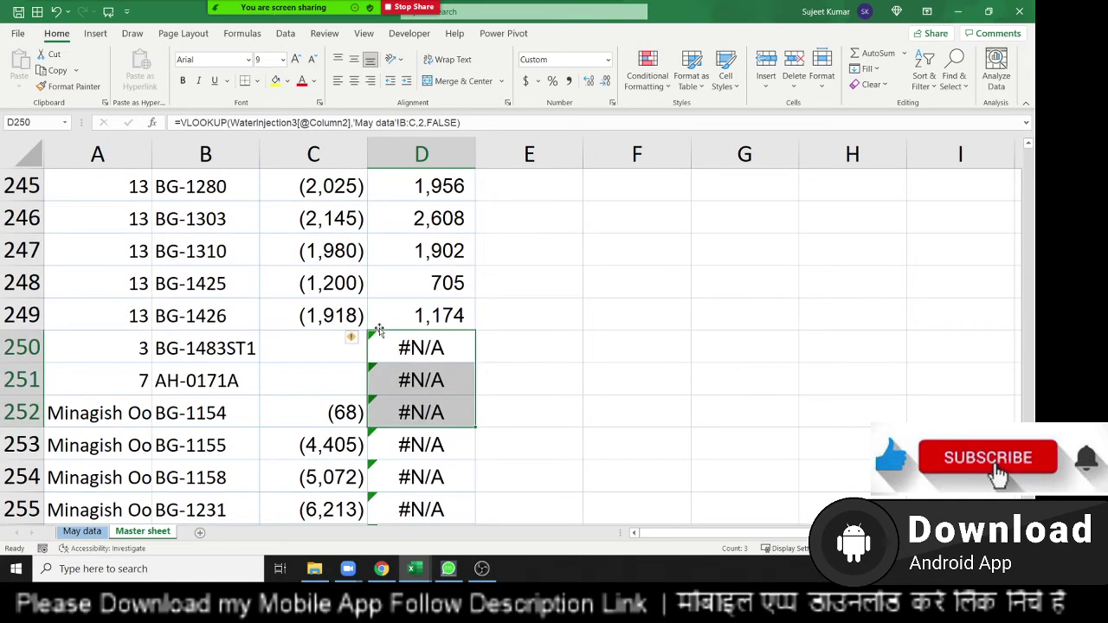
scroll(1030, 190, up, 11)
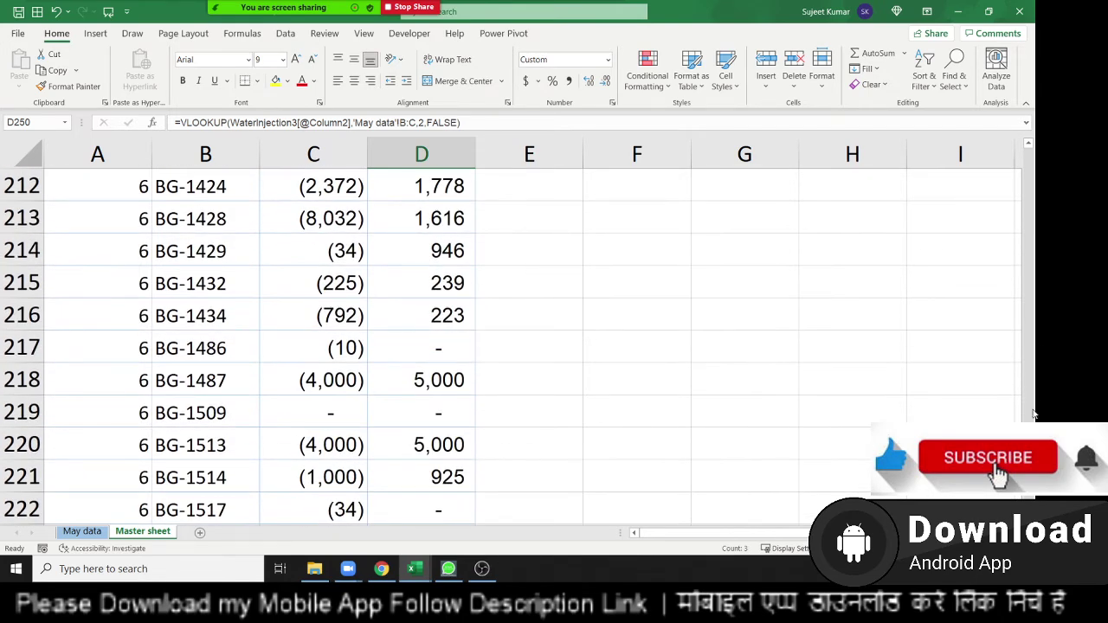
drag(1033, 414, 1037, 121)
- Edit D4's formula with the insertion point just before VLOOKUP
click(412, 286)
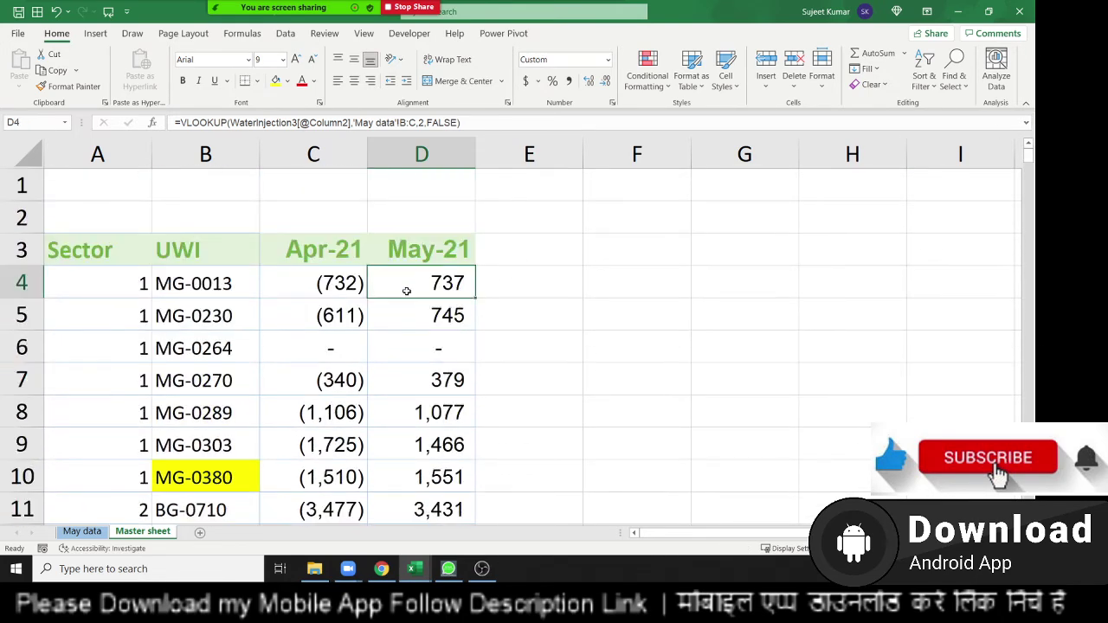
double_click(413, 287)
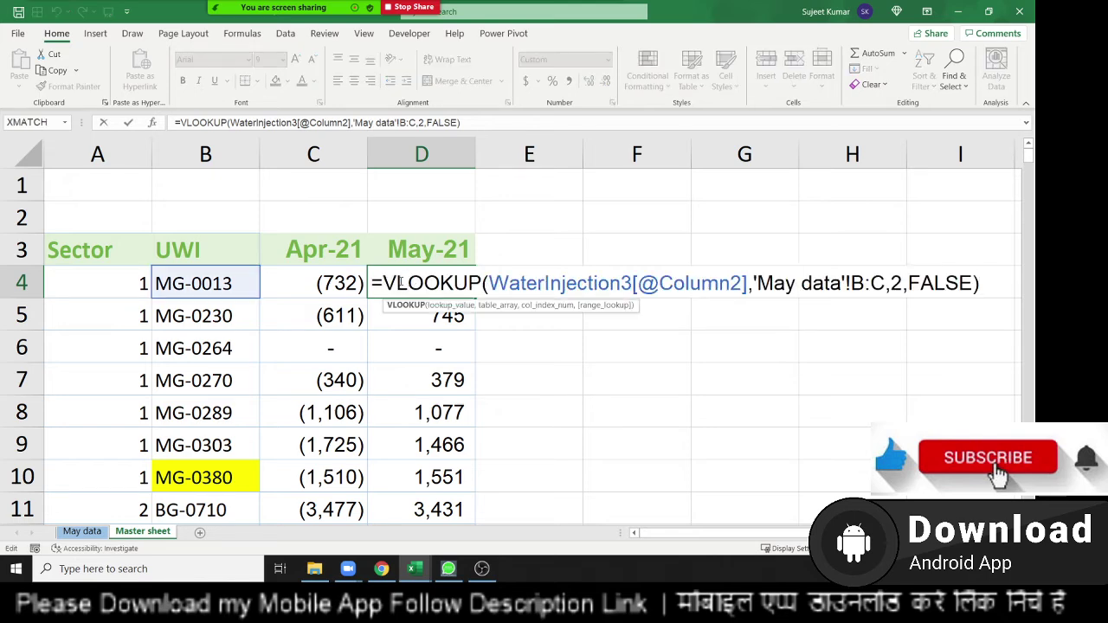
drag(400, 283, 979, 283)
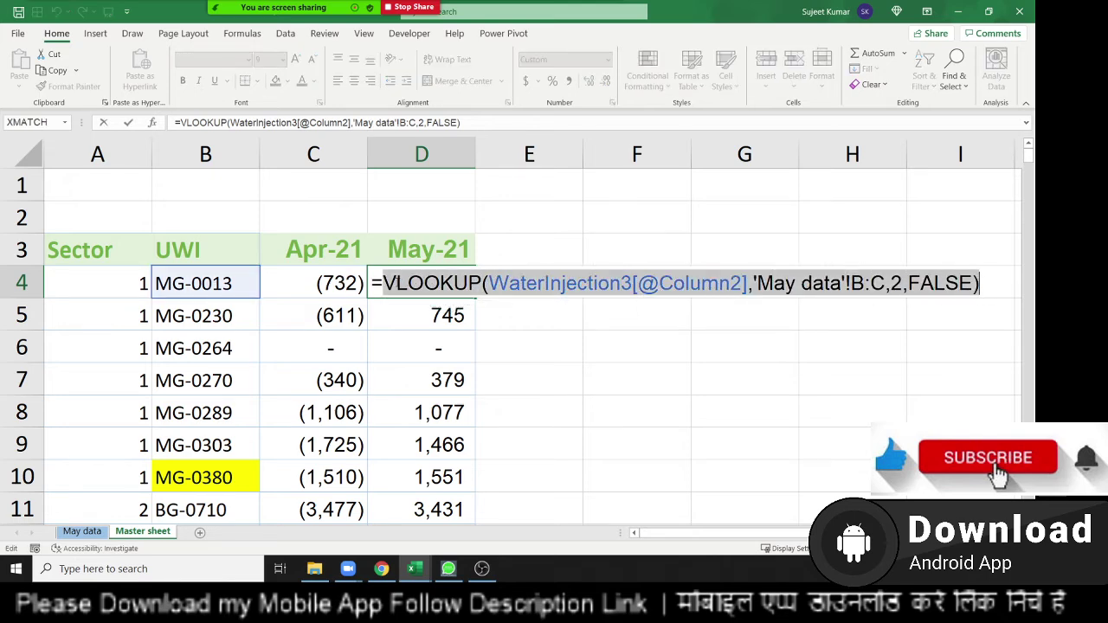
double_click(385, 283)
click(385, 283)
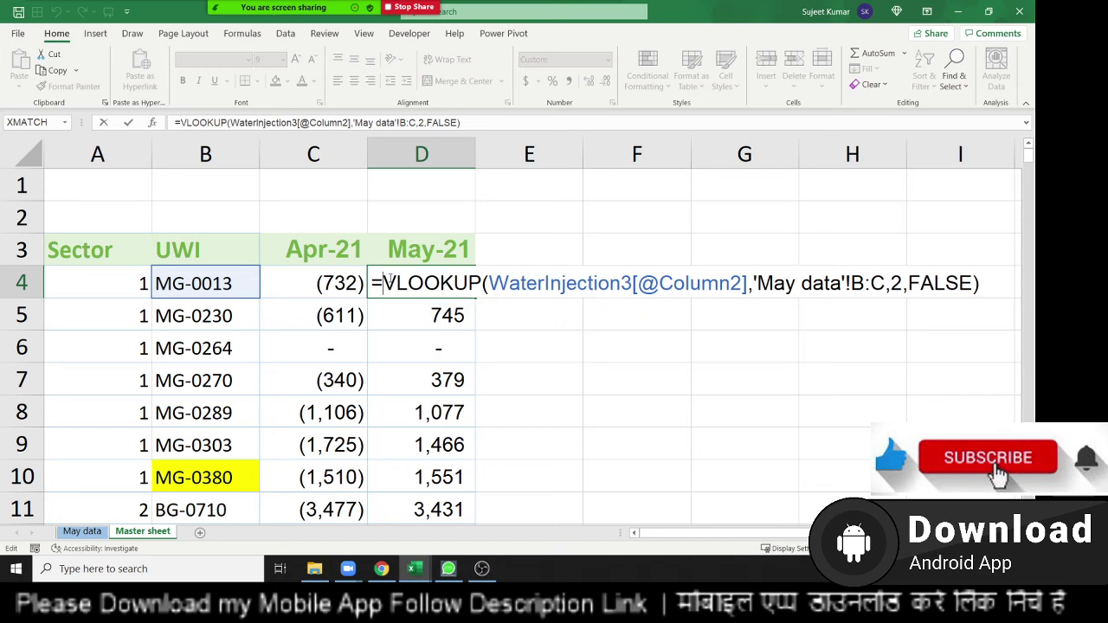
- Wrap the VLOOKUP in IFERROR with an empty "" fallback, keeping D4 at 737
text(in)
key(Down)
key(Down)
key(Down)
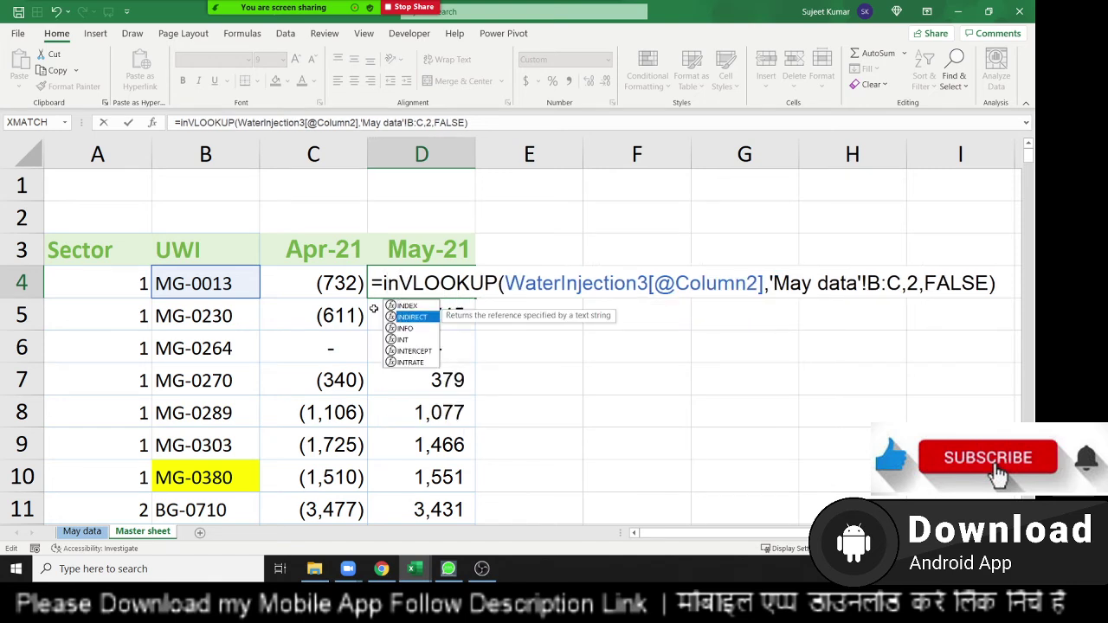
key(BackSpace)
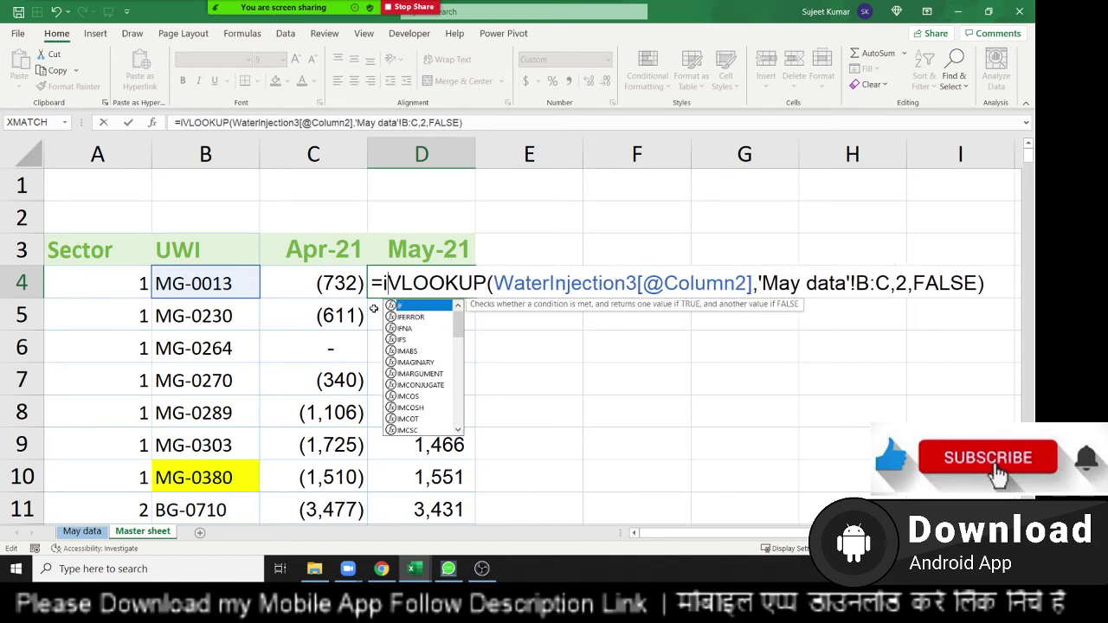
text(f)
key(Down)
key(Tab)
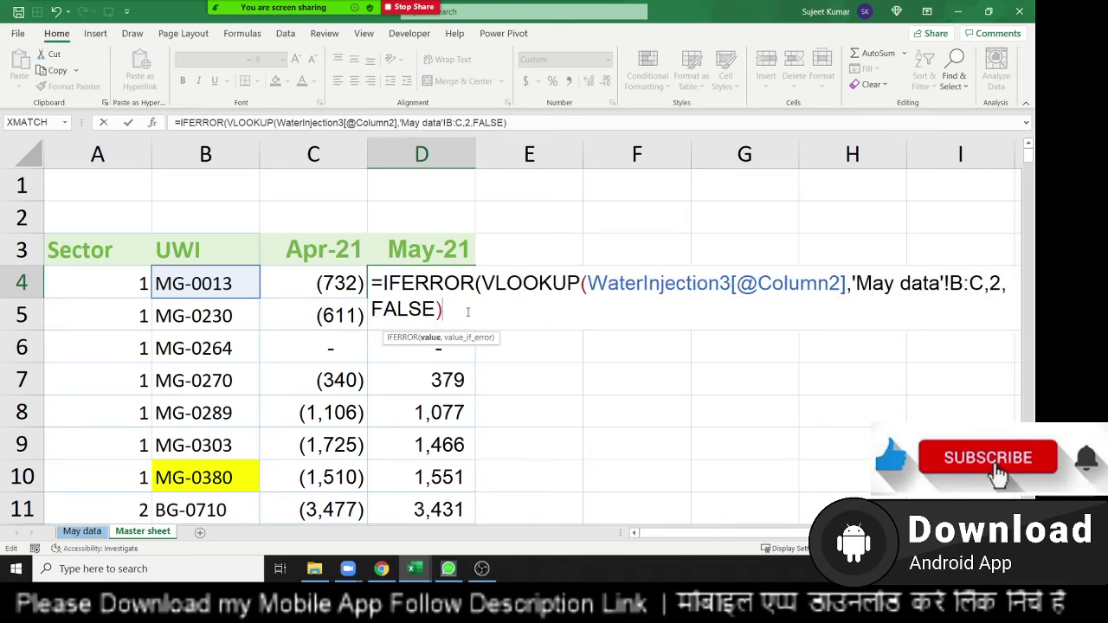
text(,"")
key(BackSpace)
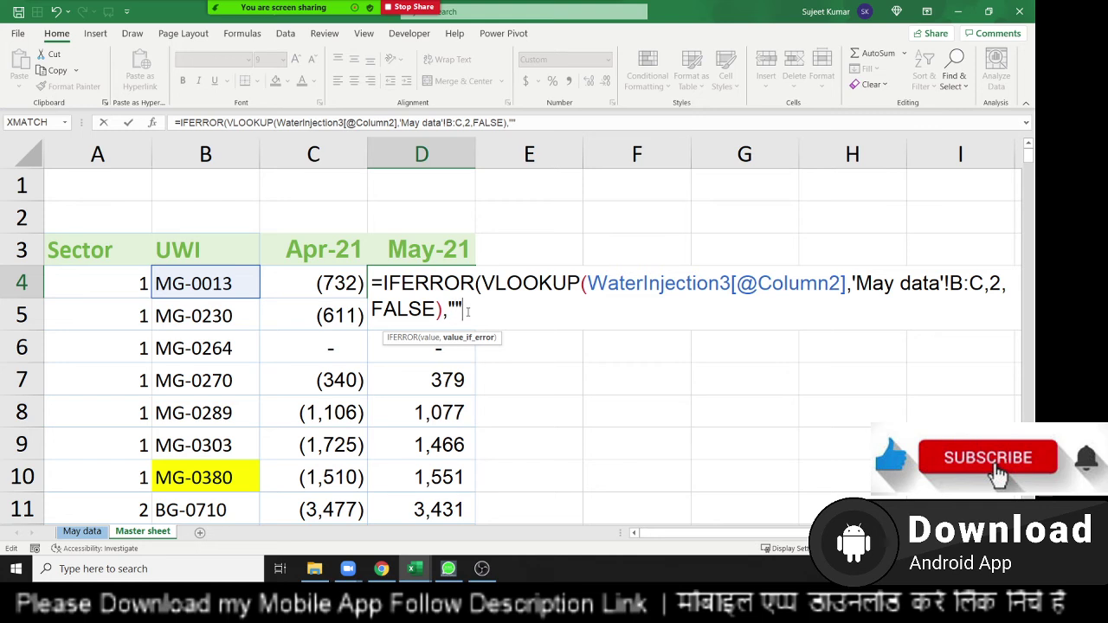
text())
key(Return)
key(Up)
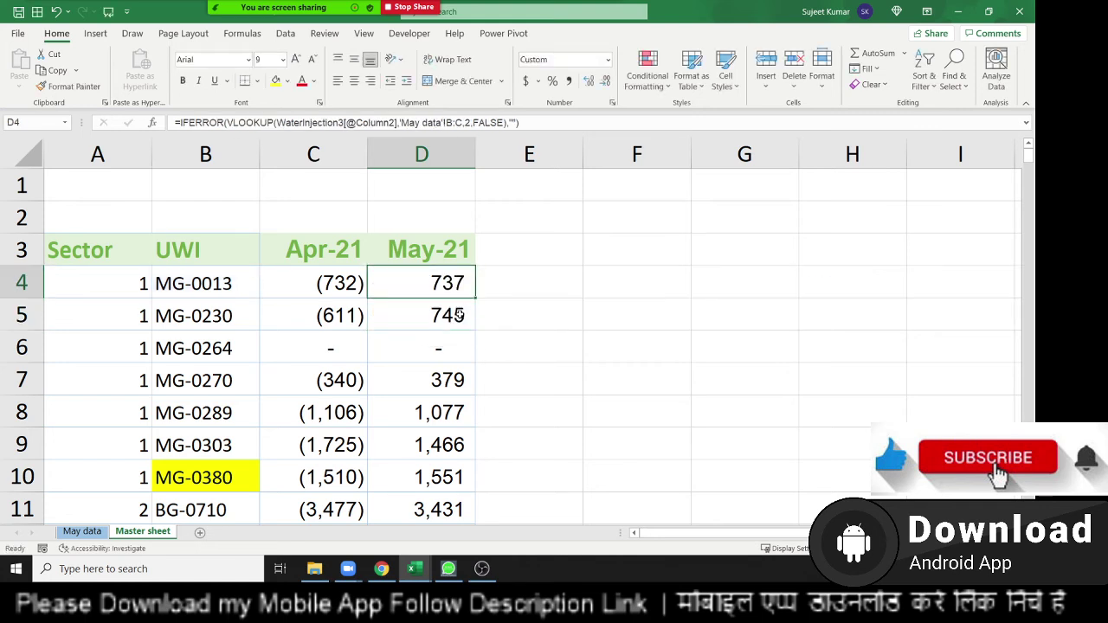
- Fill the IFERROR lookup down to D272, confirm former #N/A cells are blank, then switch to Gmail
double_click(473, 296)
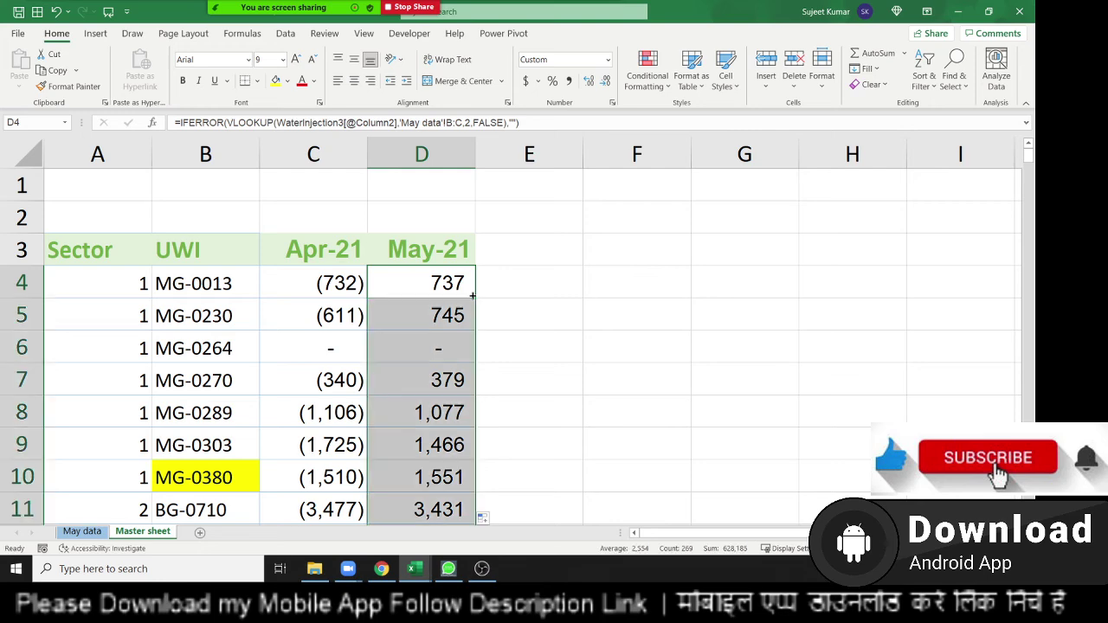
scroll(693, 286, down, 4)
drag(1032, 185, 1032, 398)
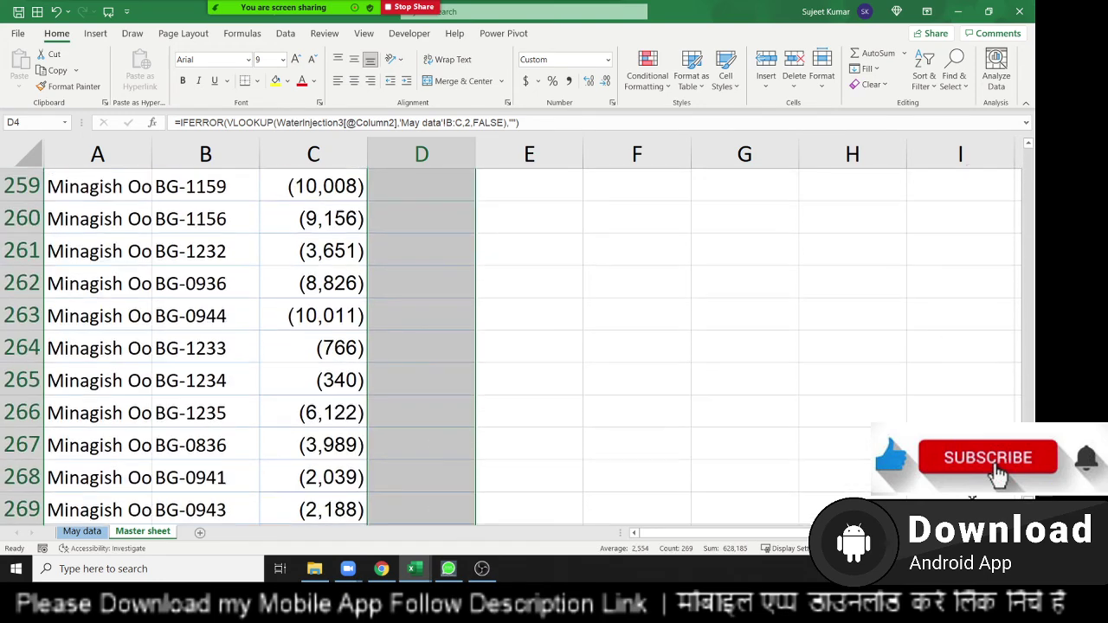
click(424, 325)
scroll(429, 326, down, 5)
scroll(428, 326, up, 5)
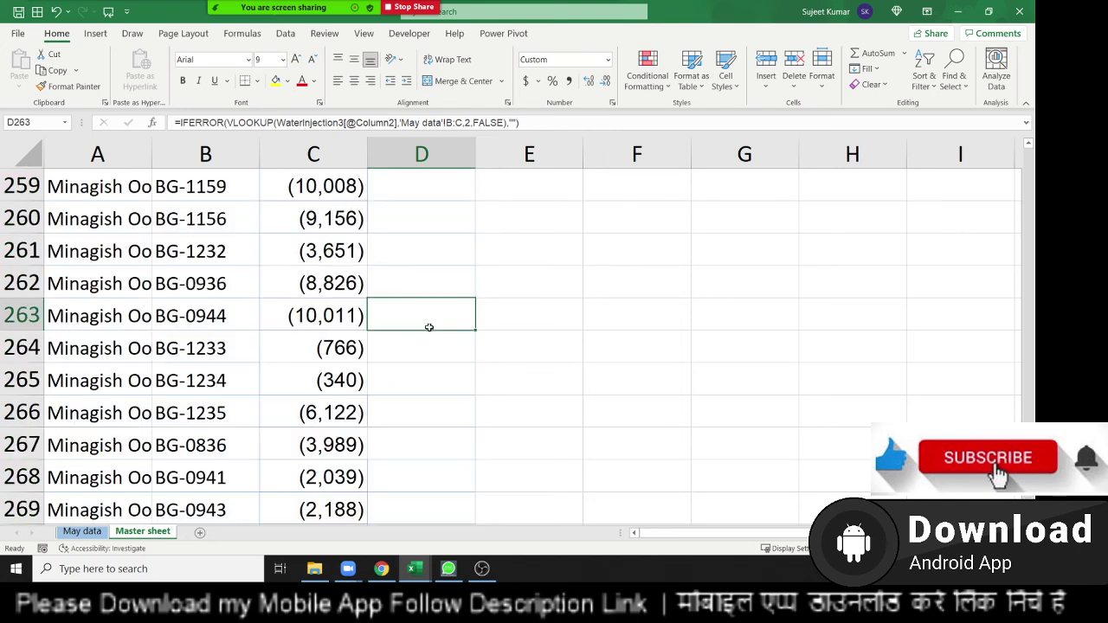
scroll(429, 326, up, 20)
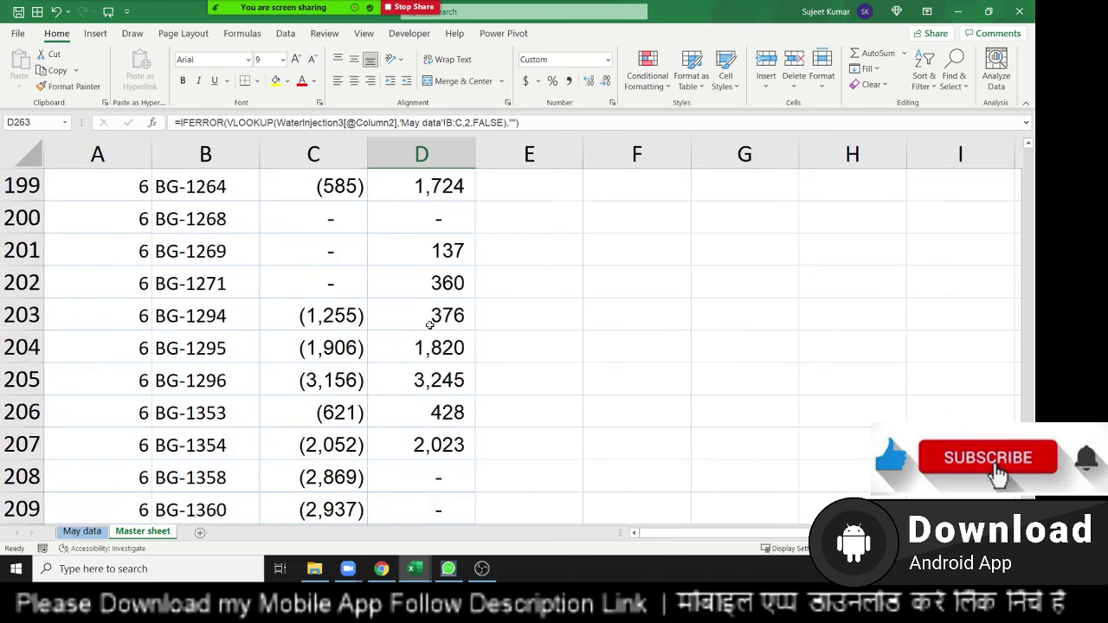
scroll(429, 325, up, 3)
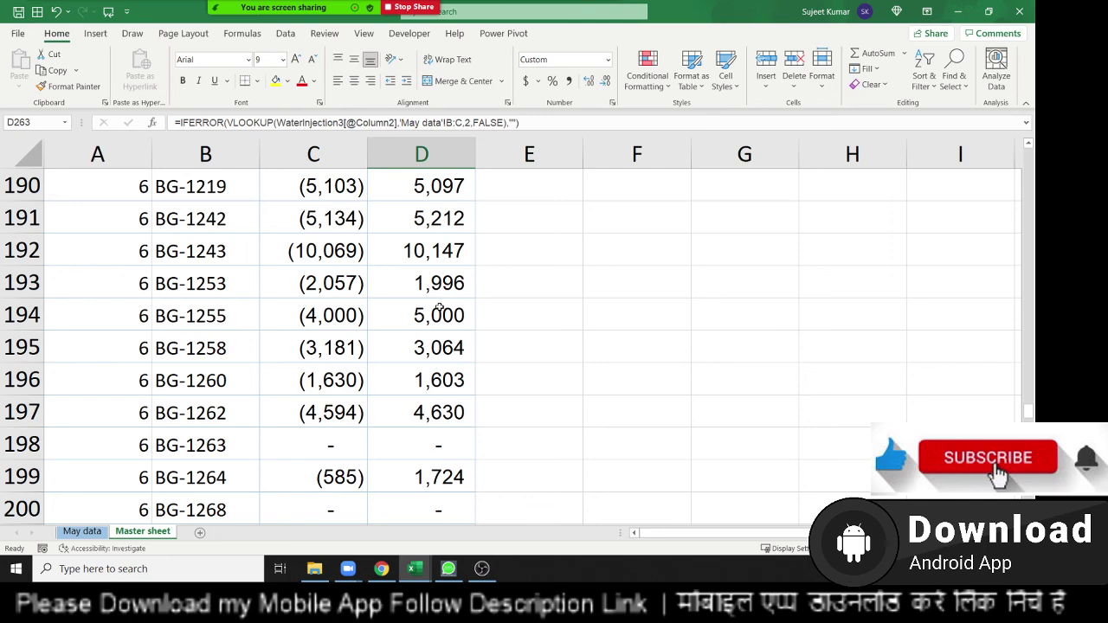
click(381, 569)
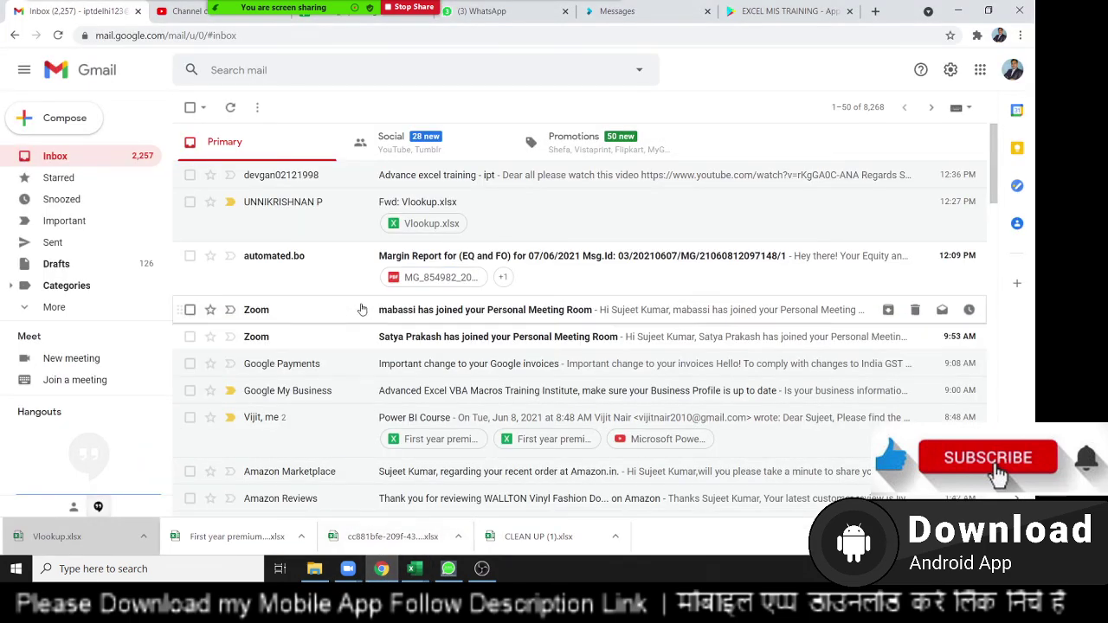